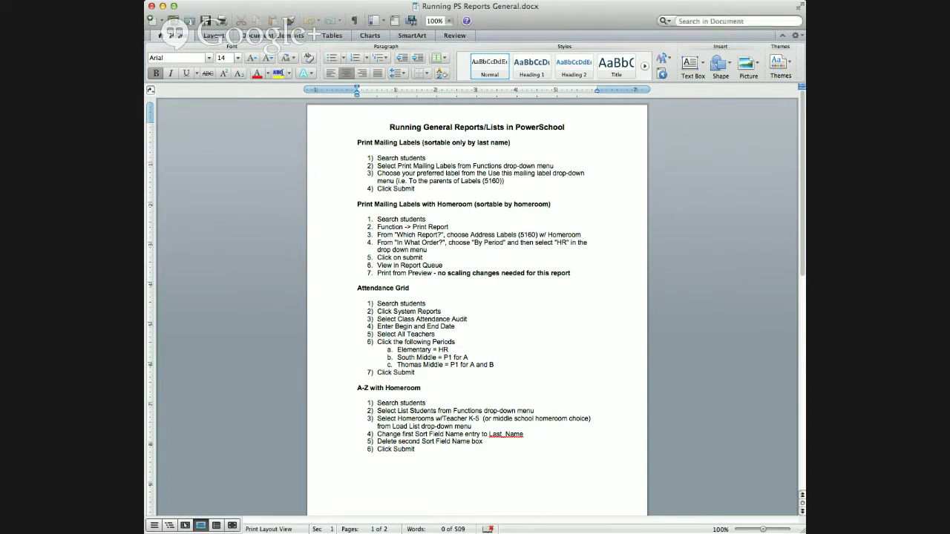
# Step: Look through the PowerSchool report instructions in the Running PS Reports General document
pyautogui.scroll(-15, 477, 297)
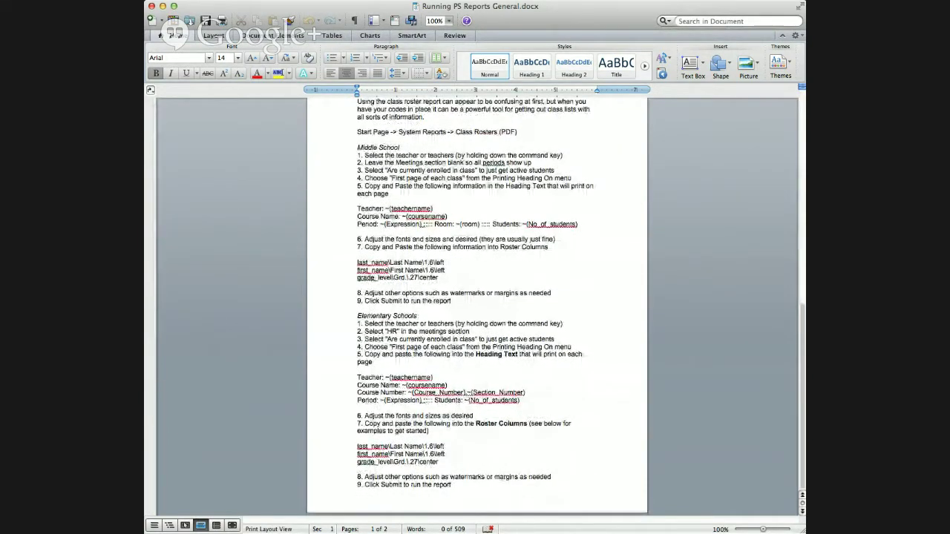
pyautogui.scroll(3, 477, 305)
pyautogui.scroll(15, 477, 304)
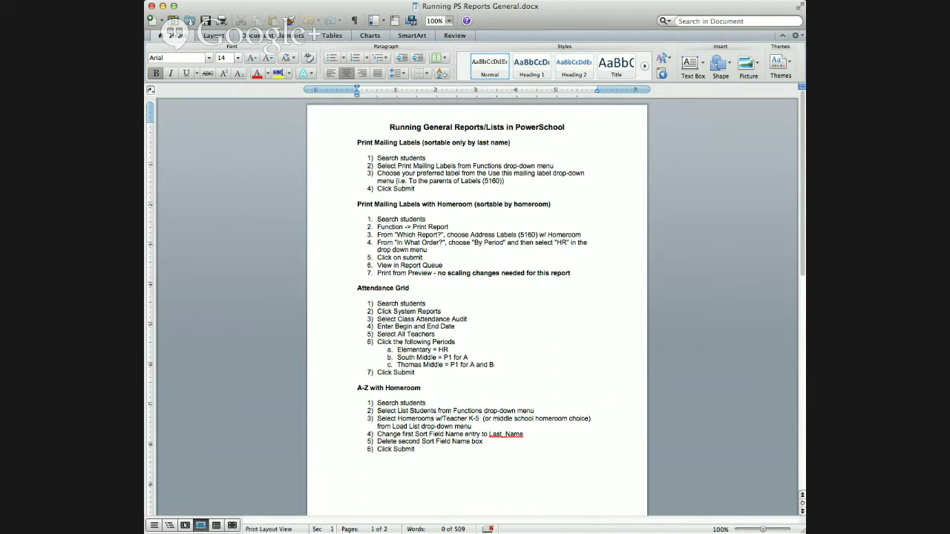
pyautogui.moveTo(357, 142); pyautogui.dragTo(425, 303)
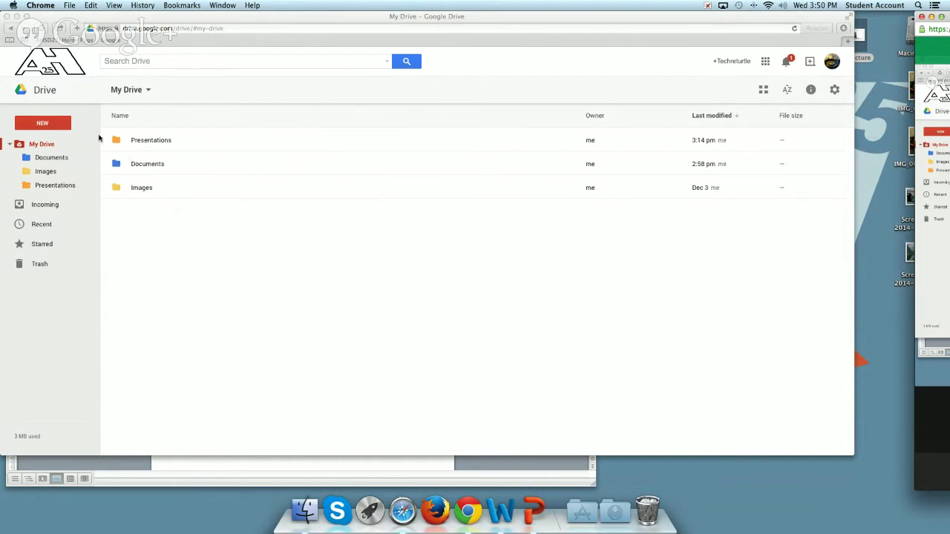
# Step: Switch to Google Drive in Safari and upload InfoSnap Info and Scenarios.docx from the Tech Talk Files folder to My Drive
pyautogui.click(49, 127)
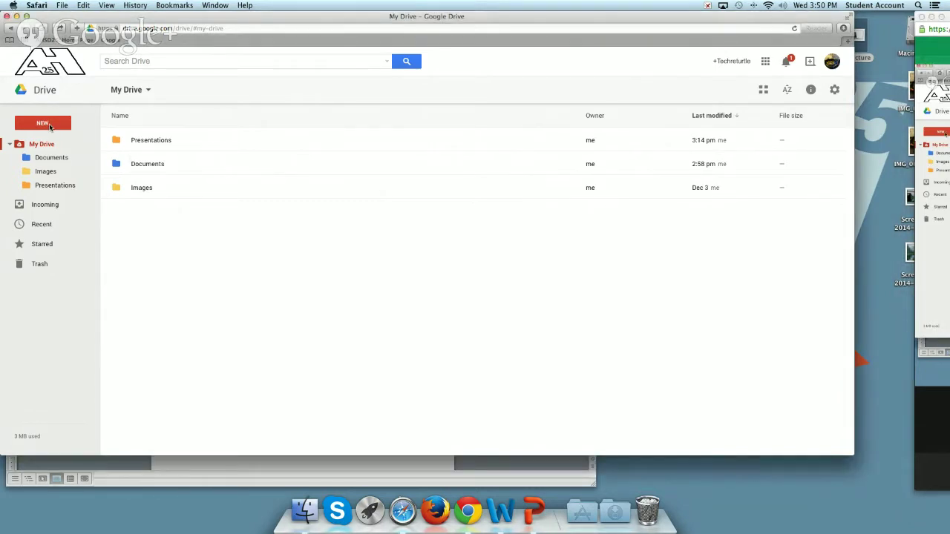
pyautogui.click(49, 125)
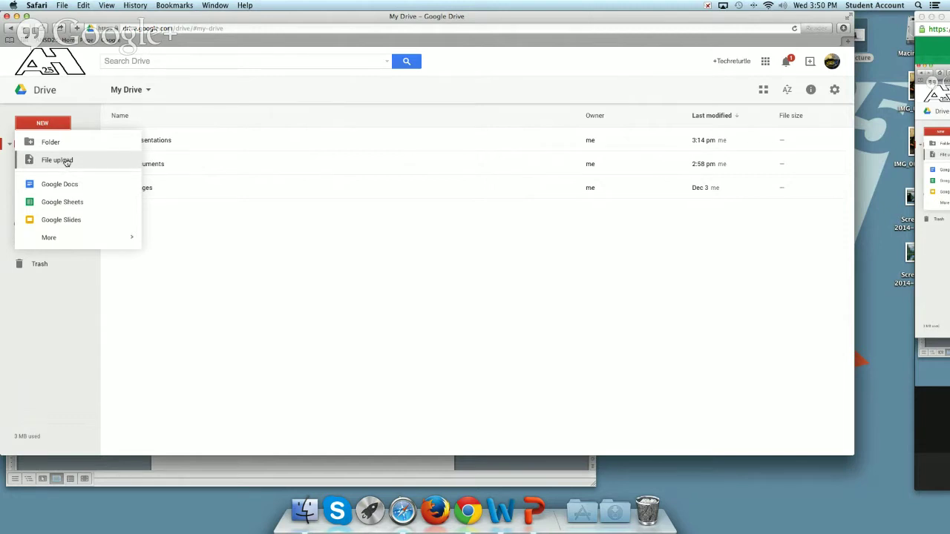
pyautogui.click(66, 161)
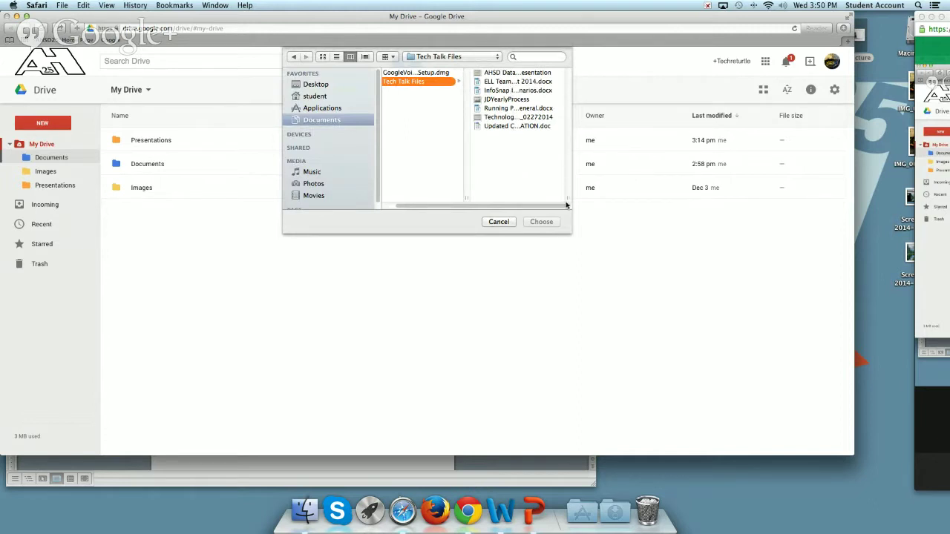
pyautogui.moveTo(571, 201); pyautogui.dragTo(610, 198)
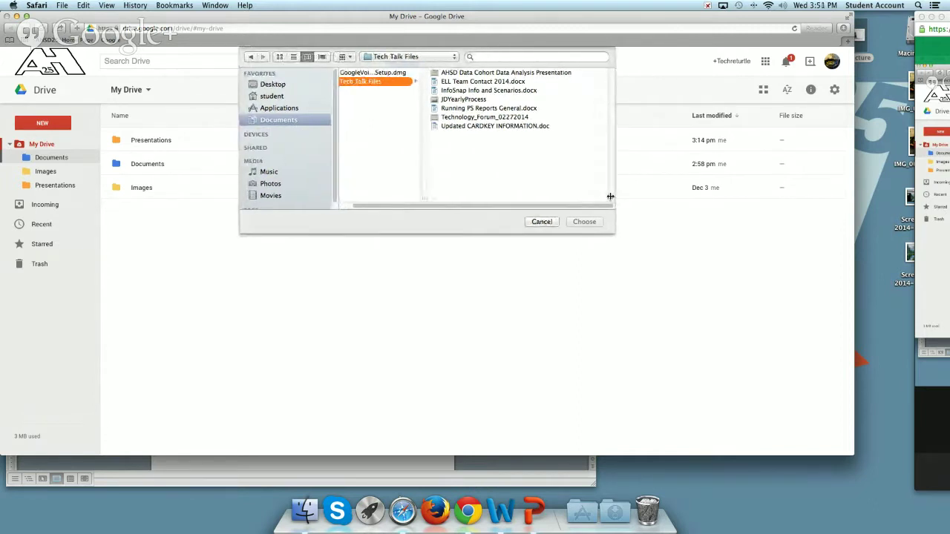
pyautogui.click(468, 90)
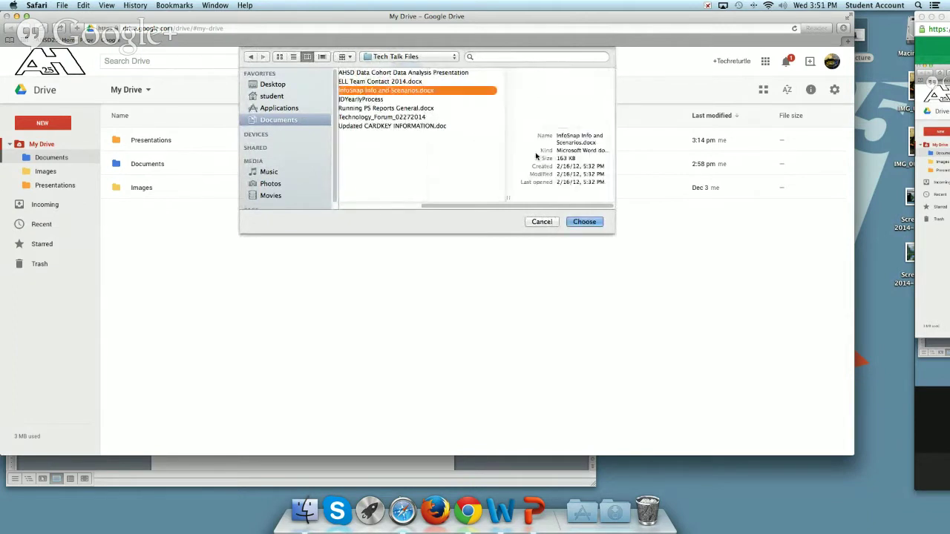
pyautogui.click(584, 221)
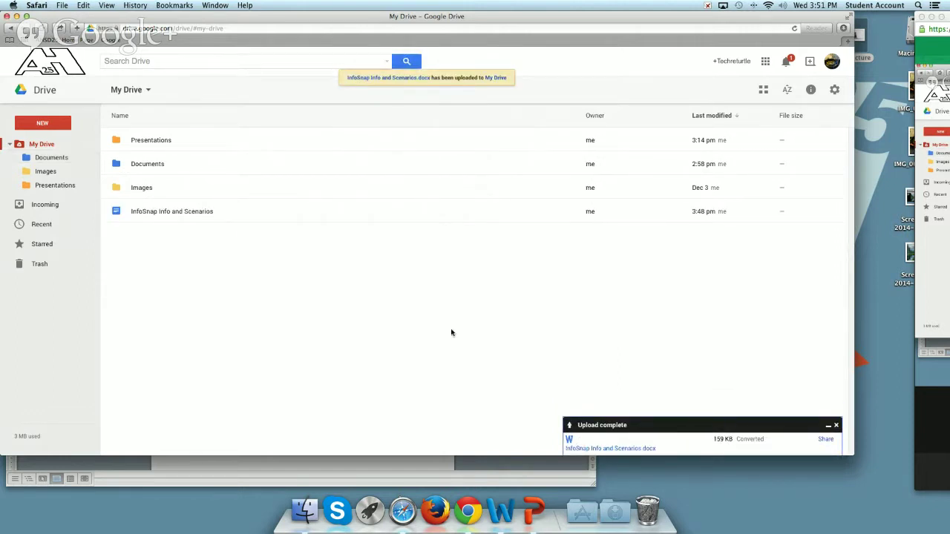
# Step: Open the uploaded InfoSnap Info and Scenarios document and push the heading "AHSD Registration What's and Where's" onto the second page
pyautogui.click(176, 214)
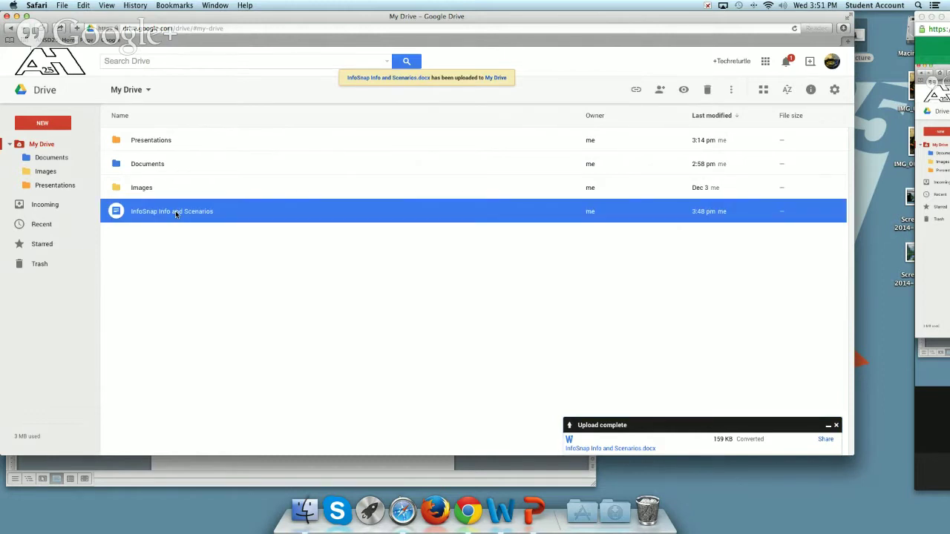
pyautogui.doubleClick(176, 213)
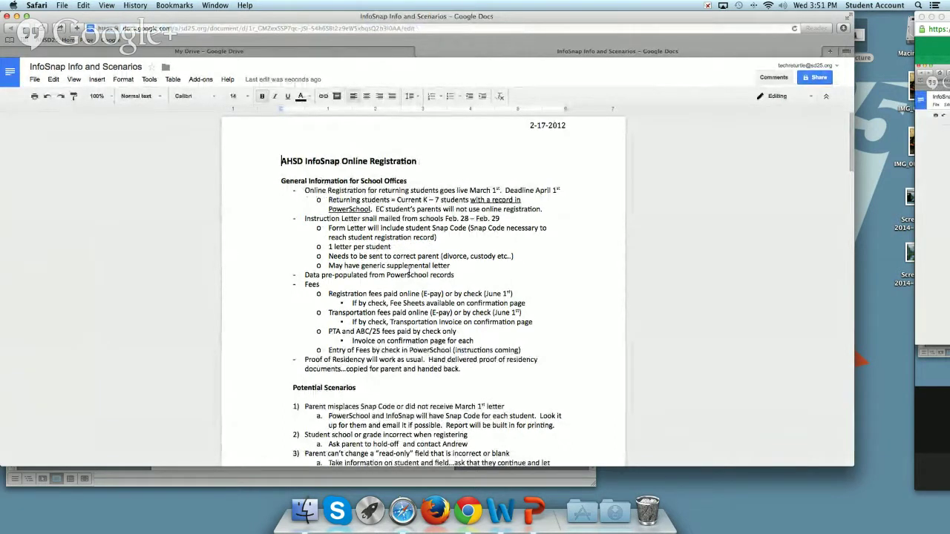
pyautogui.scroll(-8, 409, 271)
pyautogui.scroll(-3, 413, 274)
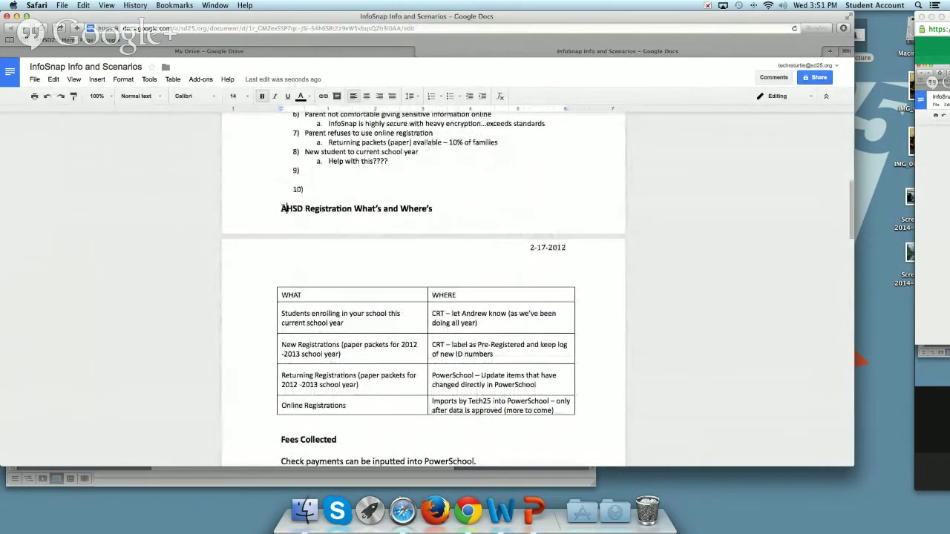
pyautogui.press('Return')
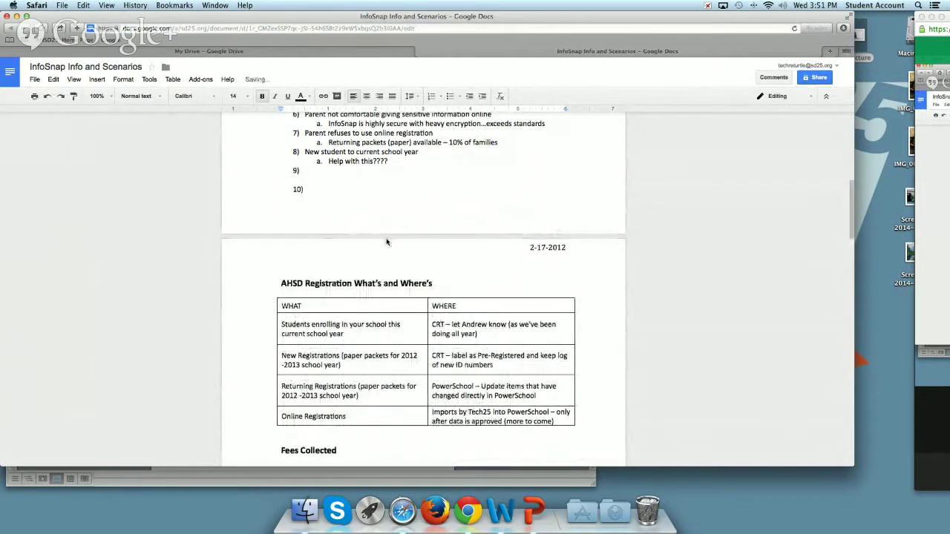
pyautogui.scroll(-1, 412, 251)
pyautogui.scroll(10, 419, 247)
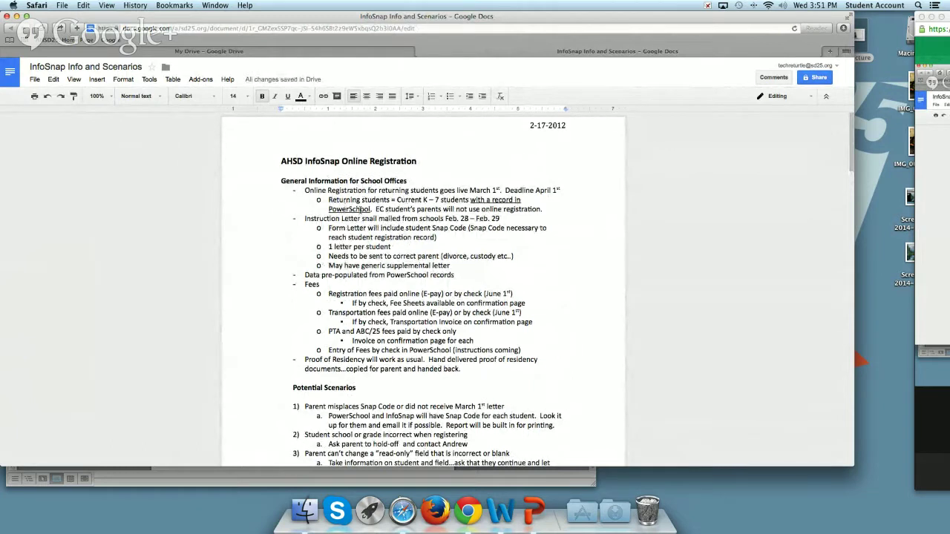
pyautogui.moveTo(303, 189); pyautogui.dragTo(412, 209)
pyautogui.click(412, 209)
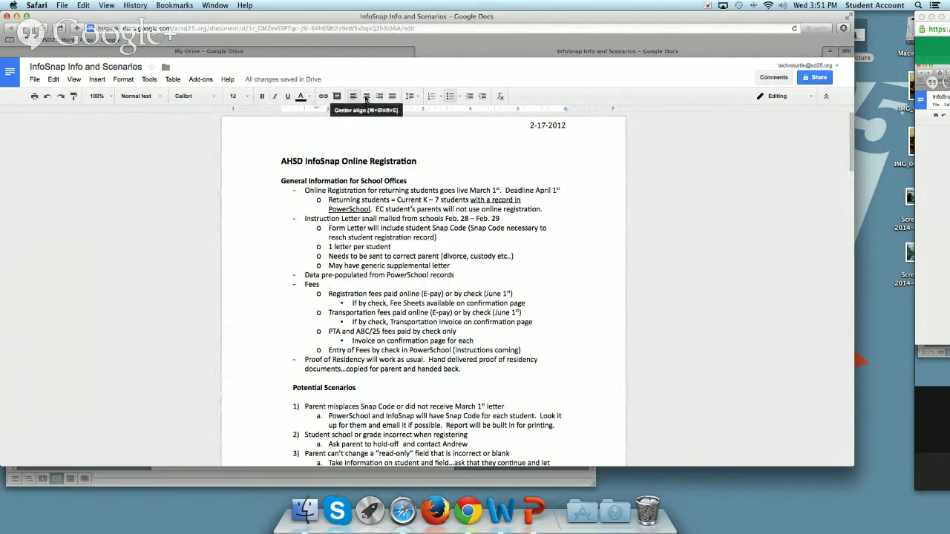
pyautogui.click(34, 80)
pyautogui.moveTo(52, 80)
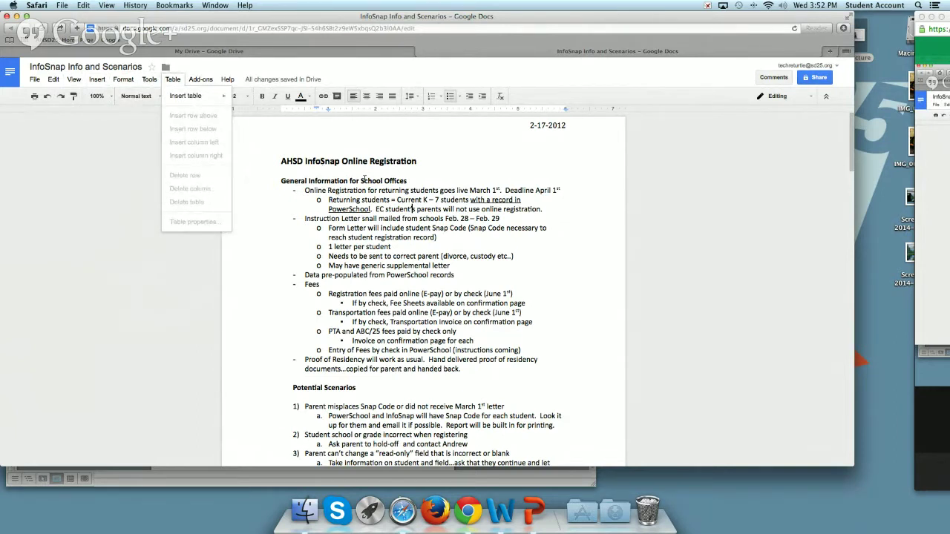
# Step: Try toggling bold and underline on the heading "General Information for School Offices"
pyautogui.moveTo(282, 183); pyautogui.dragTo(410, 182)
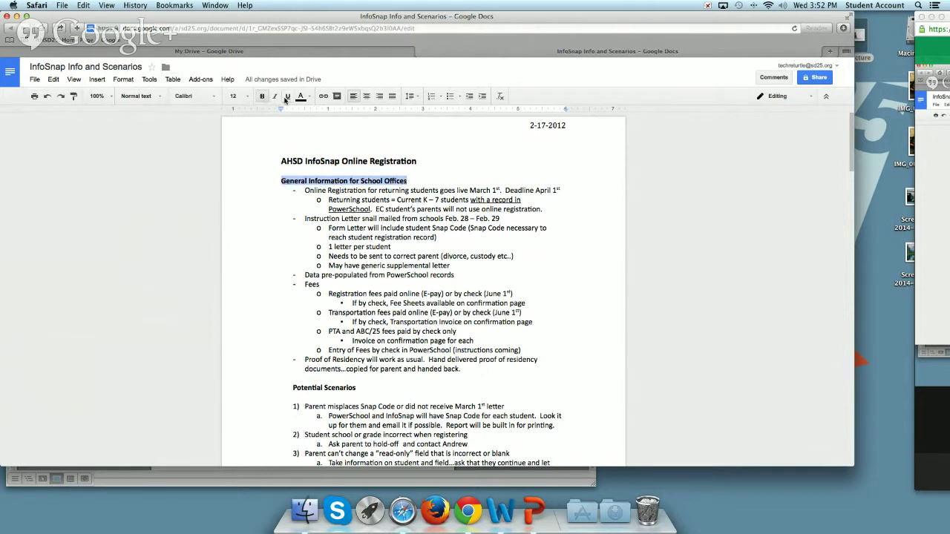
pyautogui.click(262, 96)
pyautogui.click(262, 97)
pyautogui.click(288, 98)
pyautogui.click(287, 98)
# Step: Colour the "1 letter per student" bullet text red
pyautogui.moveTo(404, 249); pyautogui.dragTo(318, 242)
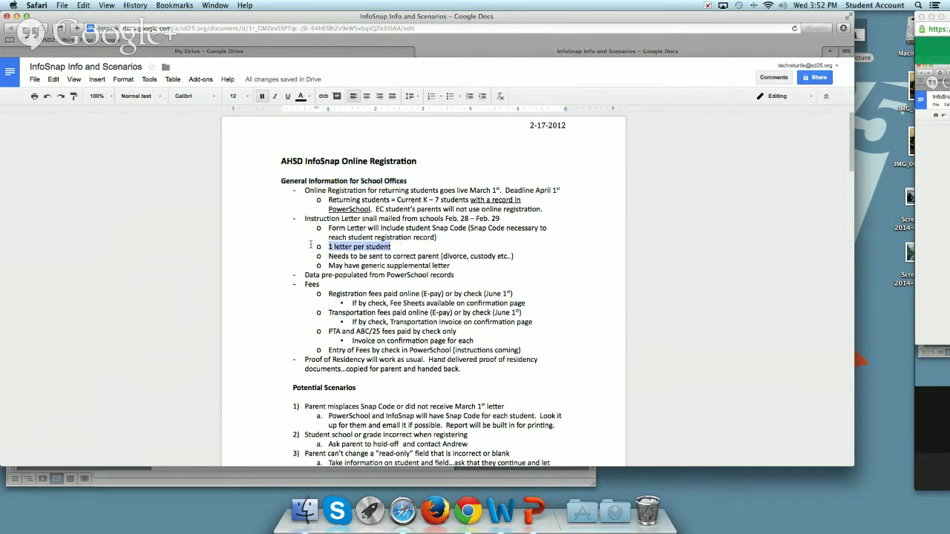
pyautogui.click(308, 96)
pyautogui.click(313, 144)
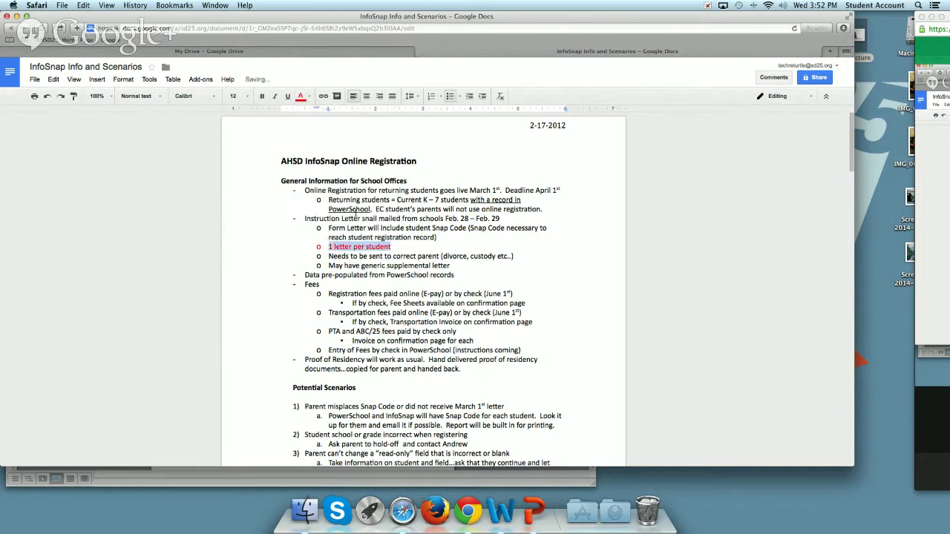
pyautogui.moveTo(408, 267); pyautogui.dragTo(408, 276)
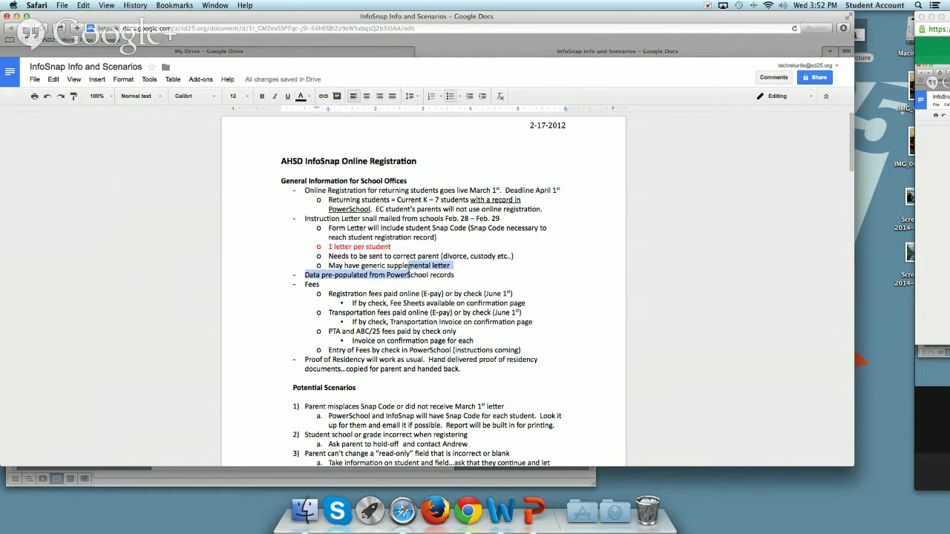
# Step: Underline the headings "Potential Scenarios" and "General Information for School Offices"
pyautogui.scroll(-3, 434, 327)
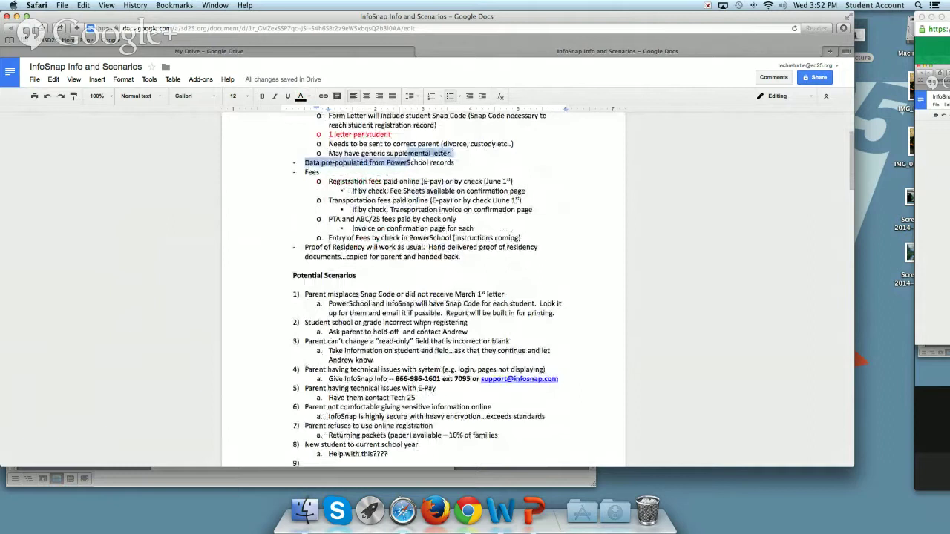
pyautogui.moveTo(361, 275); pyautogui.dragTo(292, 275)
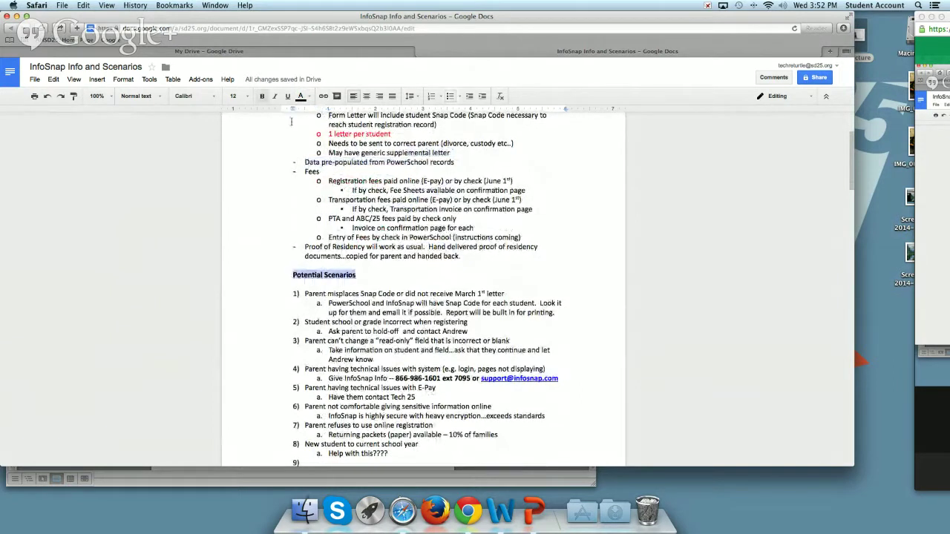
pyautogui.click(288, 97)
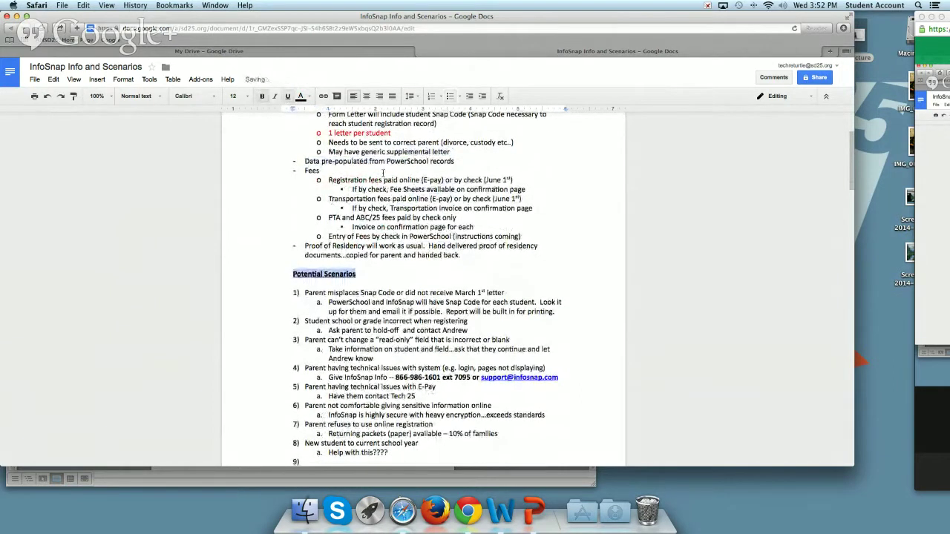
pyautogui.scroll(3, 276, 137)
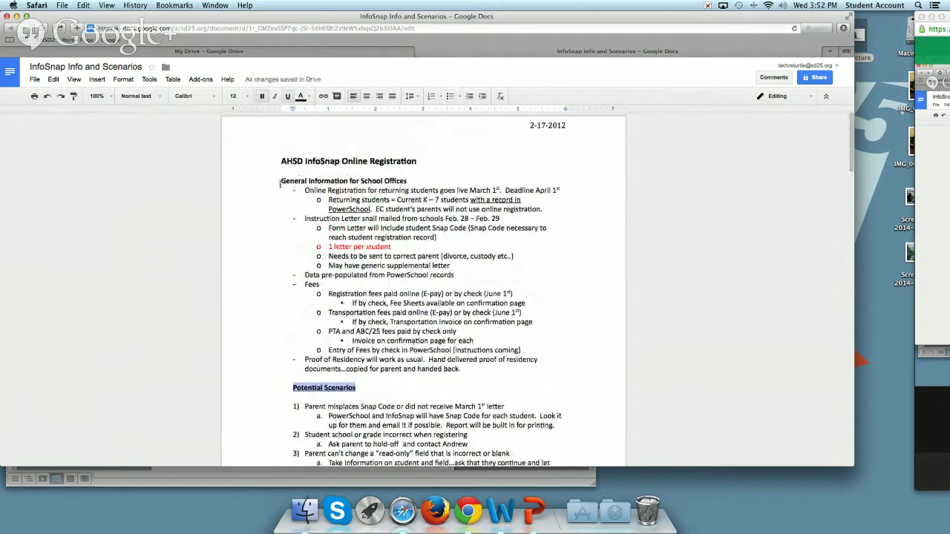
pyautogui.moveTo(279, 181); pyautogui.dragTo(408, 180)
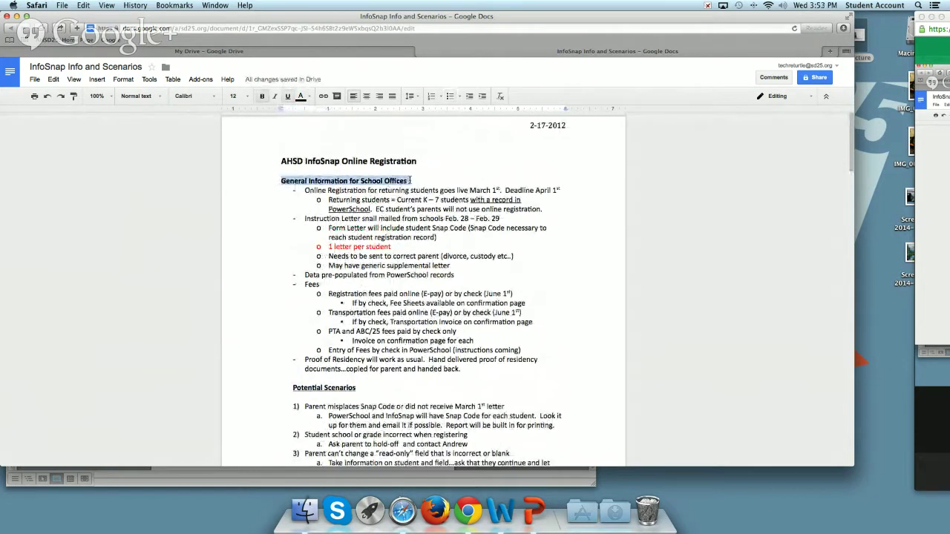
pyautogui.click(288, 98)
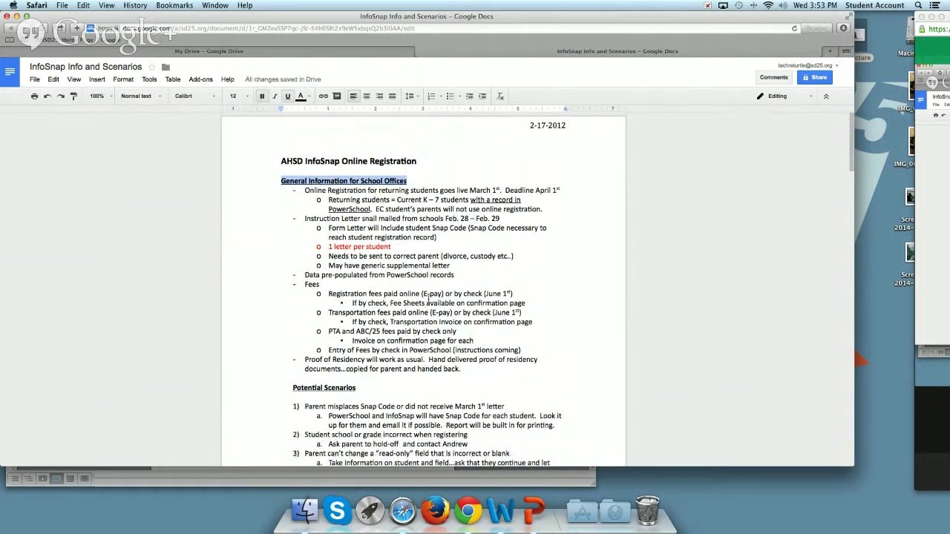
pyautogui.scroll(-5, 427, 299)
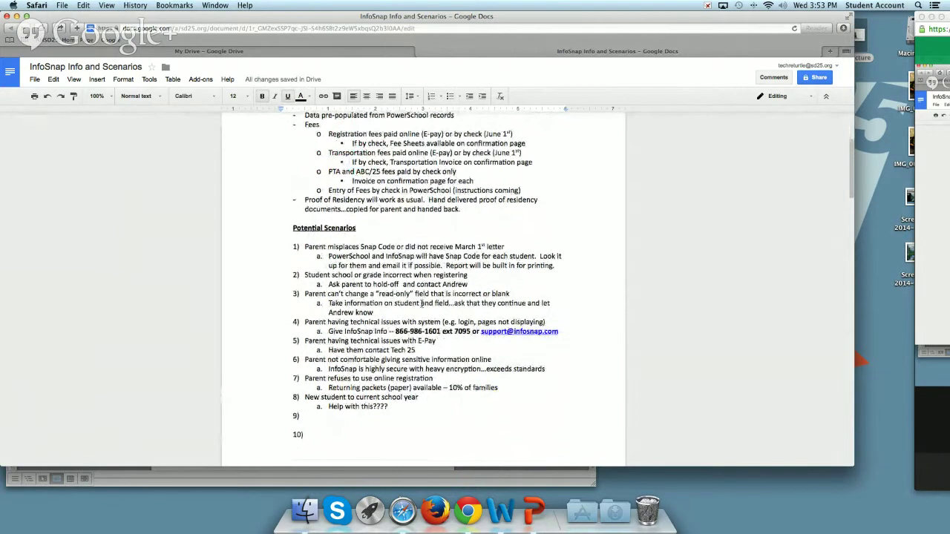
pyautogui.scroll(-3, 421, 304)
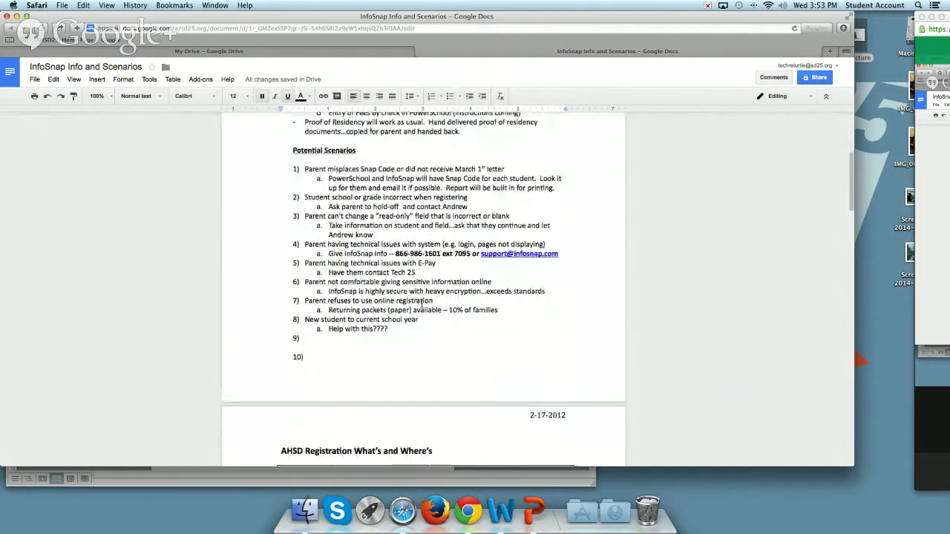
pyautogui.scroll(8, 421, 304)
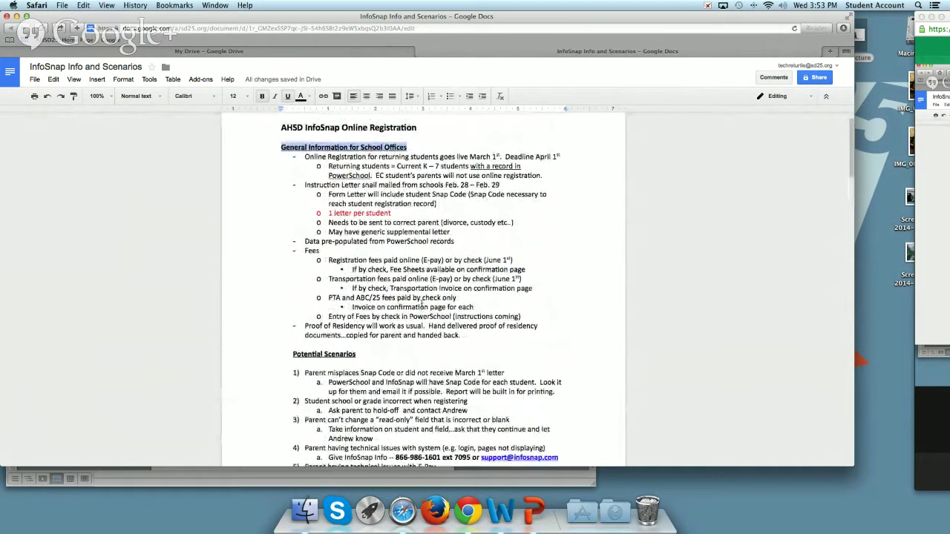
pyautogui.click(161, 97)
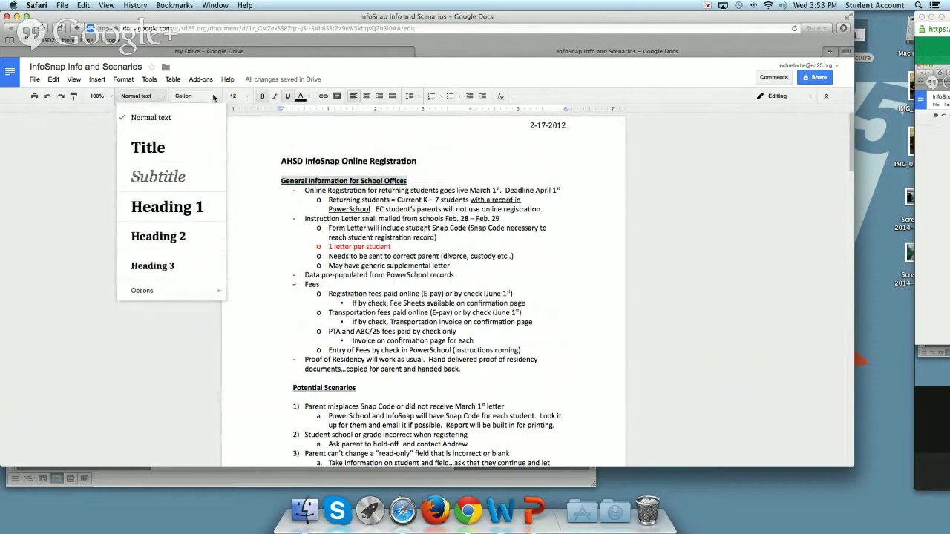
pyautogui.click(199, 96)
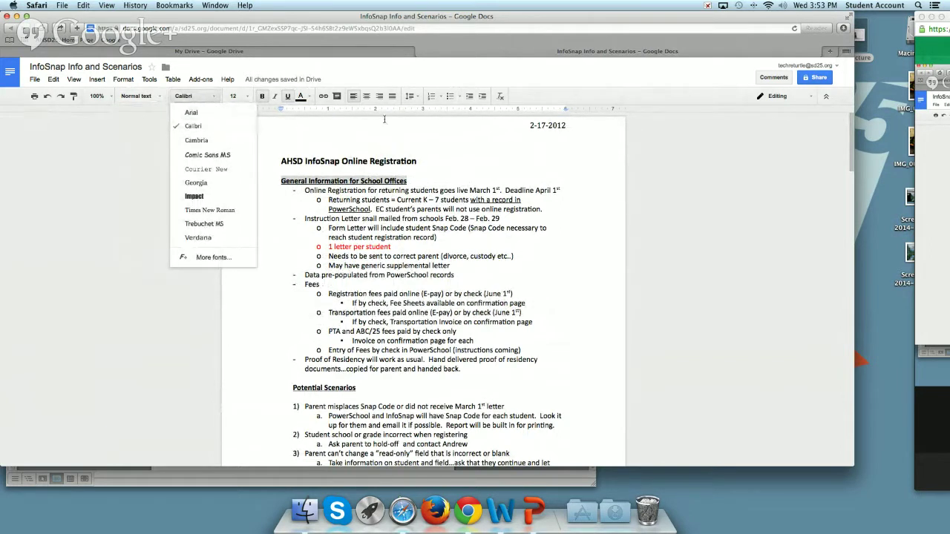
# Step: Decrease the indent of the "Returning students" bullet by one level and increase it again
pyautogui.click(324, 199)
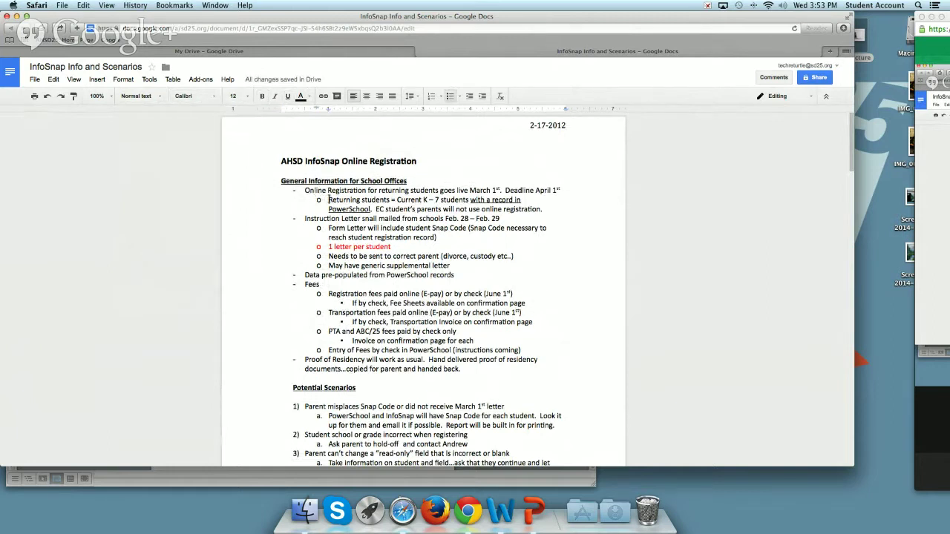
pyautogui.click(469, 101)
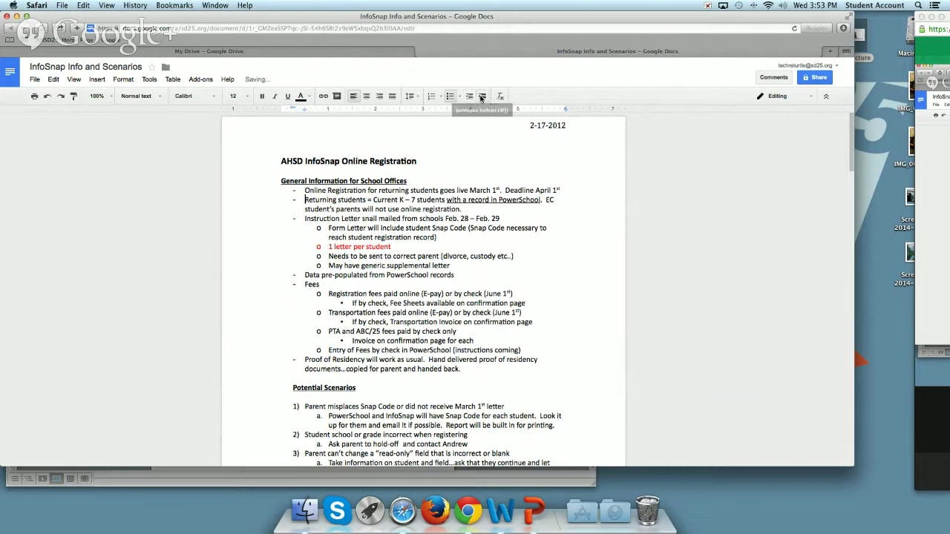
pyautogui.click(481, 97)
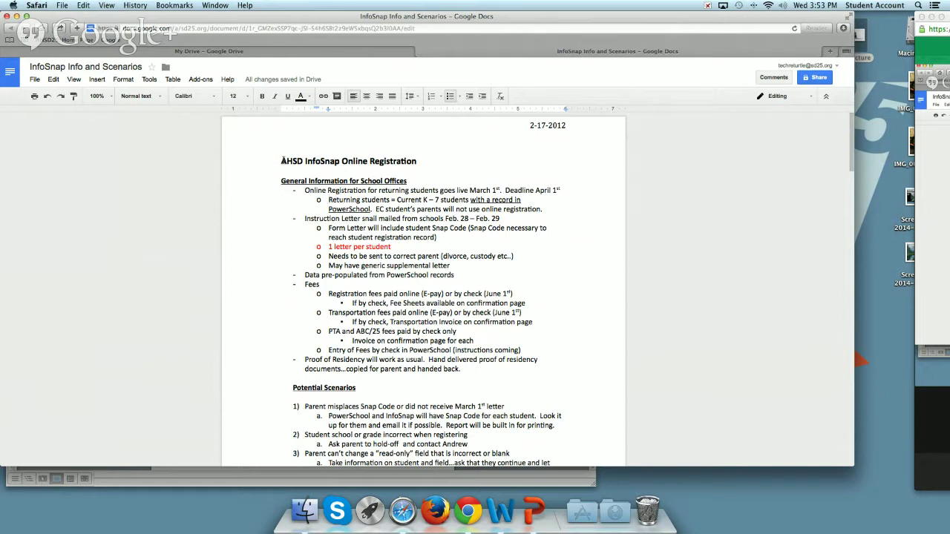
pyautogui.scroll(-1, 282, 160)
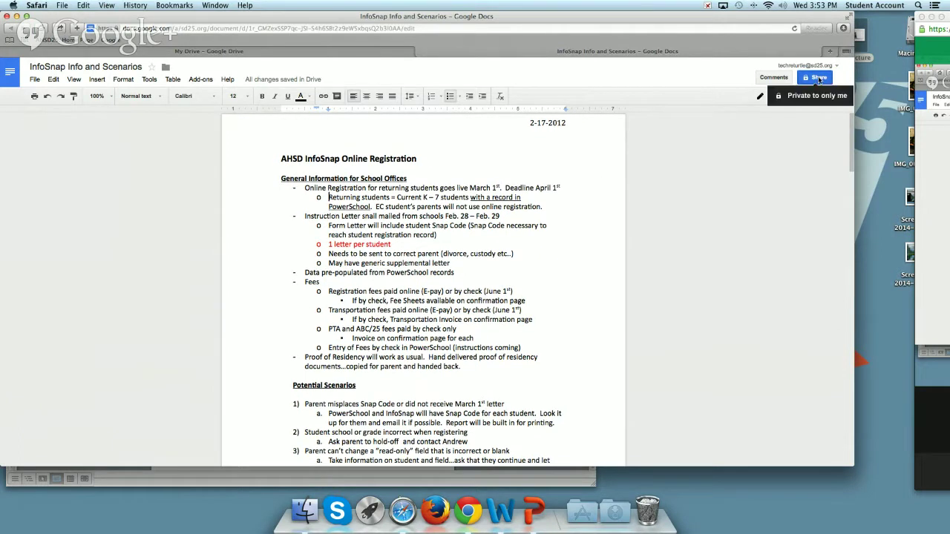
# Step: Open the document's sharing settings, look up a colleague by the start of their e-mail address, and clear the recipient entry
pyautogui.click(818, 79)
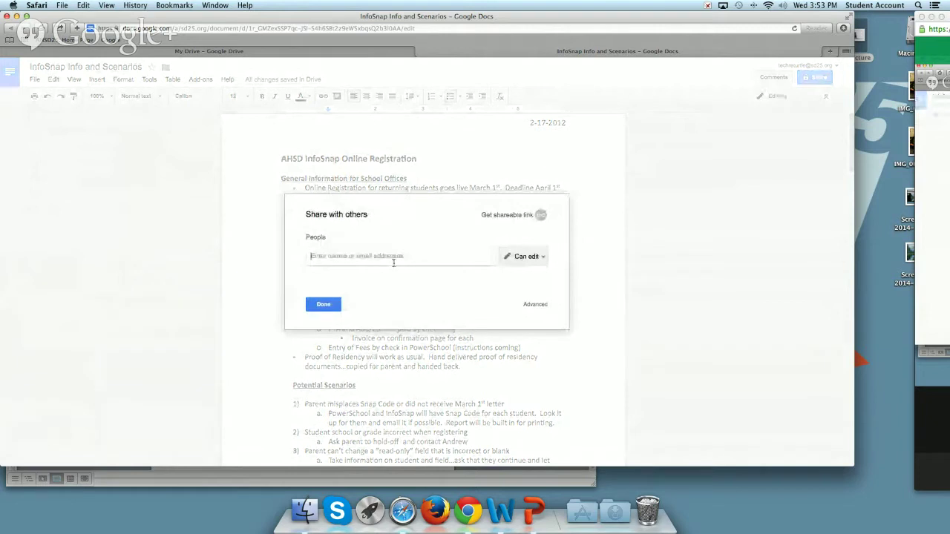
pyautogui.write('c')
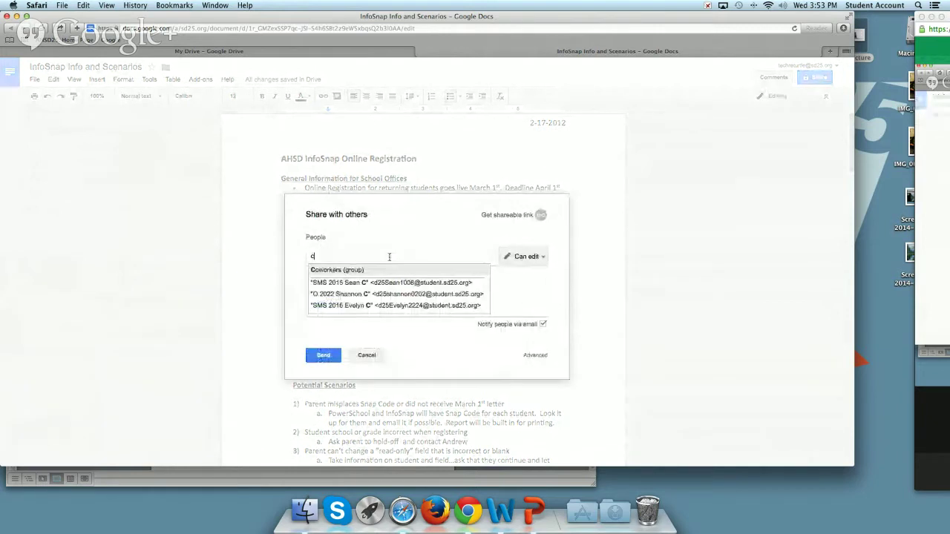
pyautogui.write('fa')
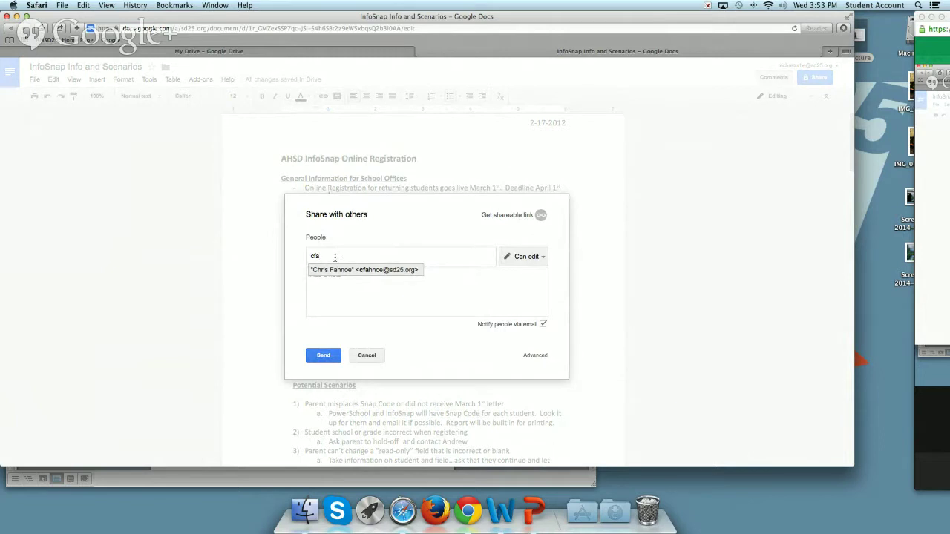
pyautogui.press('BackSpace')
pyautogui.press('BackSpace')
pyautogui.press('BackSpace')
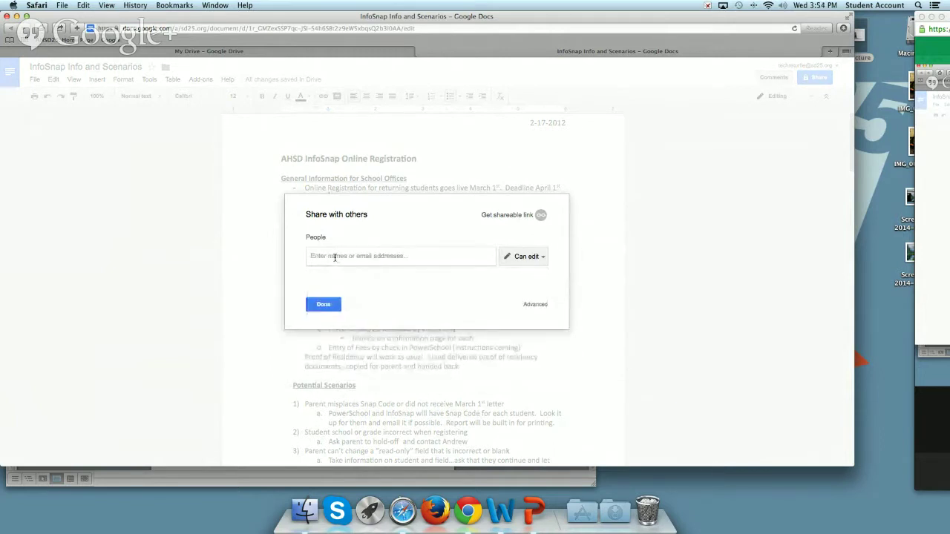
# Step: Look up "grade" among the suggested sharing recipients and clear the entry again
pyautogui.write('tel')
pyautogui.press('BackSpace')
pyautogui.press('BackSpace')
pyautogui.write('rade')
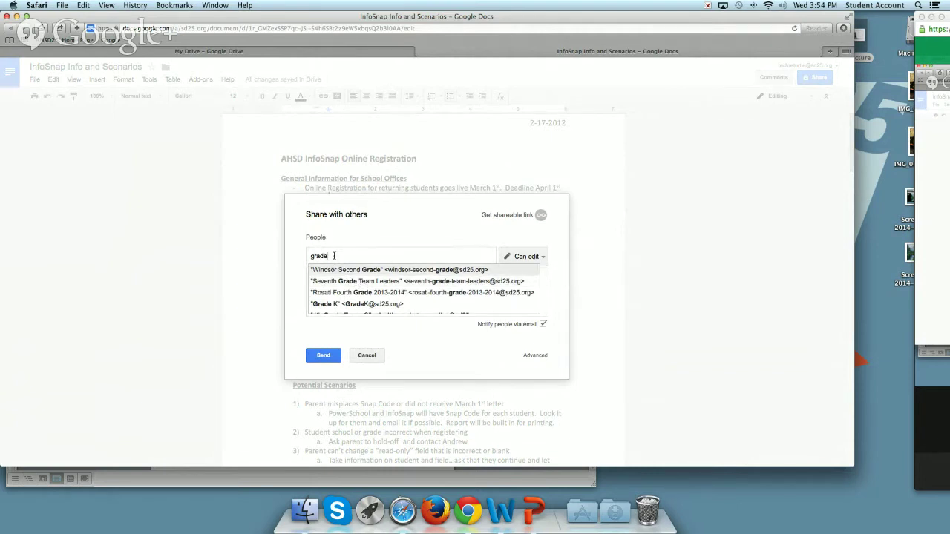
pyautogui.press('BackSpace')
pyautogui.press('BackSpace')
pyautogui.press('BackSpace')
pyautogui.press('BackSpace')
pyautogui.press('BackSpace')
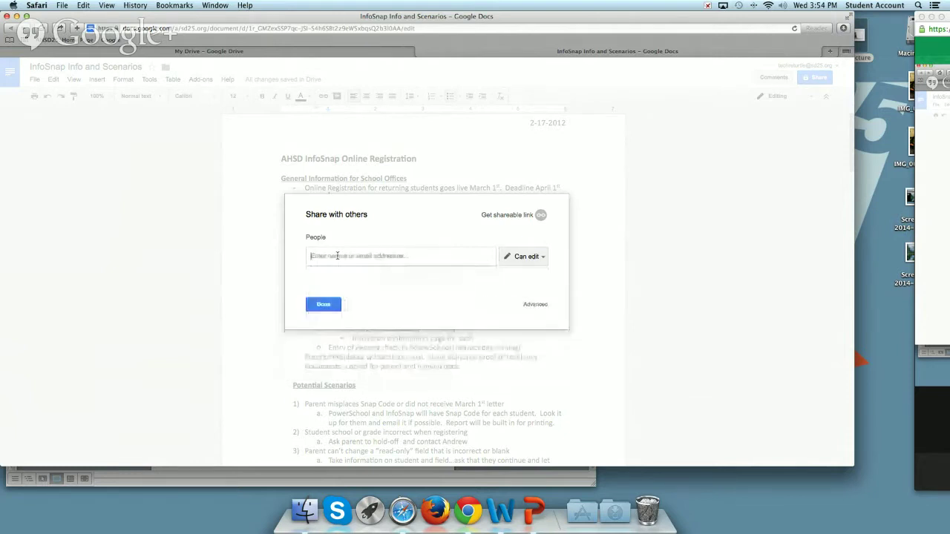
# Step: Share the document with the colleague with "Can edit" access, and trust docs.google.com to use the Google Talk plug-in
pyautogui.write('cfah')
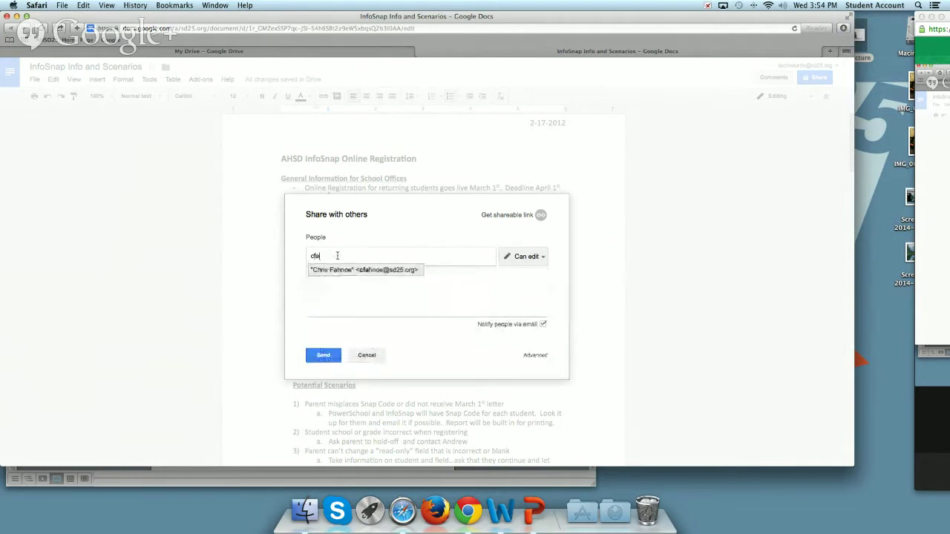
pyautogui.click(355, 271)
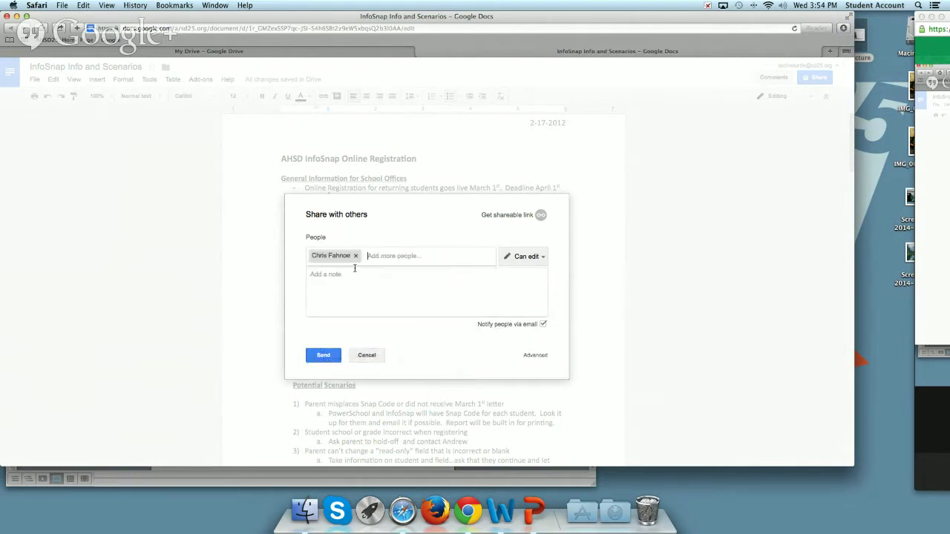
pyautogui.click(324, 355)
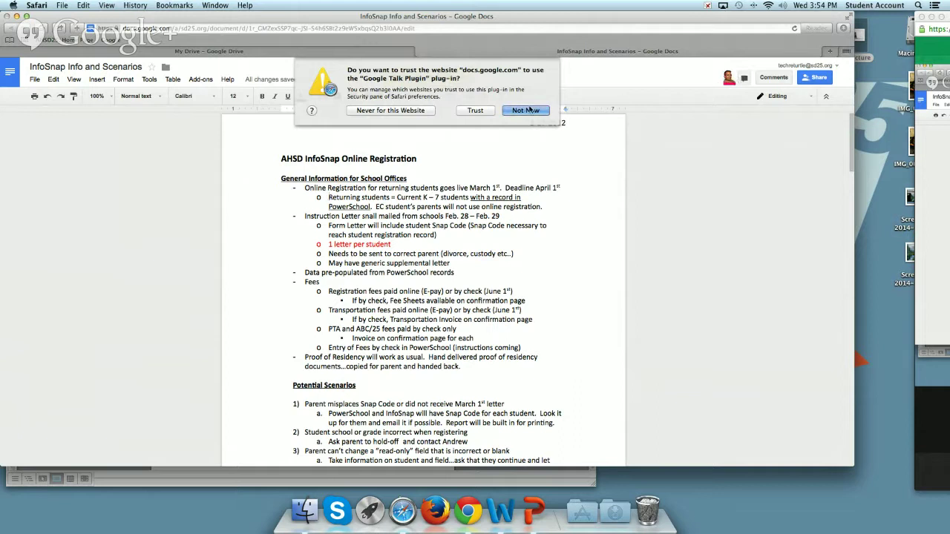
pyautogui.click(479, 111)
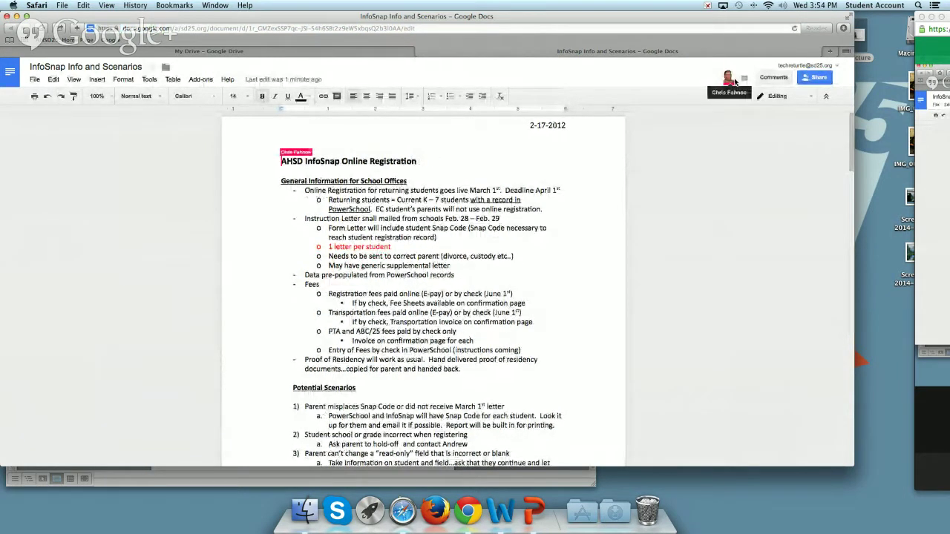
pyautogui.moveTo(735, 82)
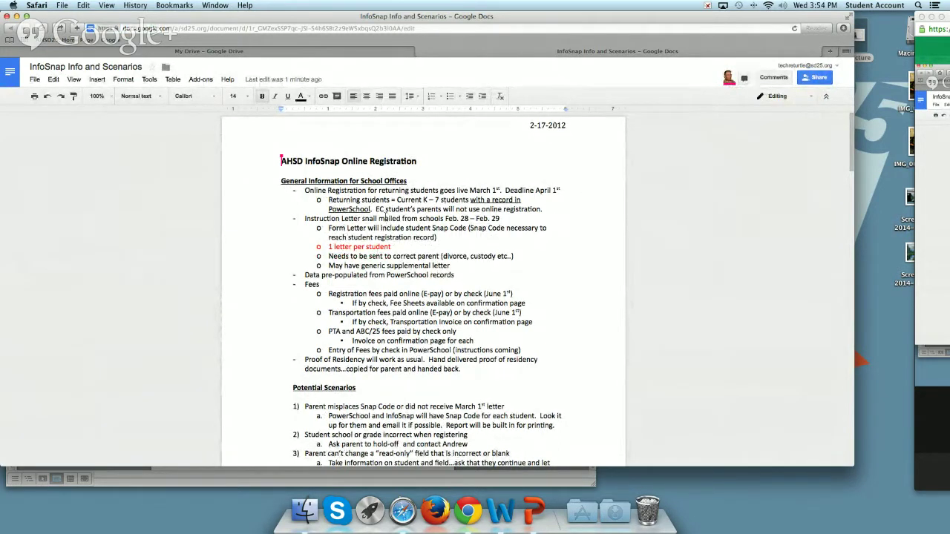
# Step: Replace the start of the "EC student's parents" sentence, up to "nline registration", with "hkSHDAHFSSDAFHF"
pyautogui.moveTo(378, 209); pyautogui.dragTo(484, 211)
pyautogui.press('BackSpace')
pyautogui.write('hkSHDAHFSSDAF')
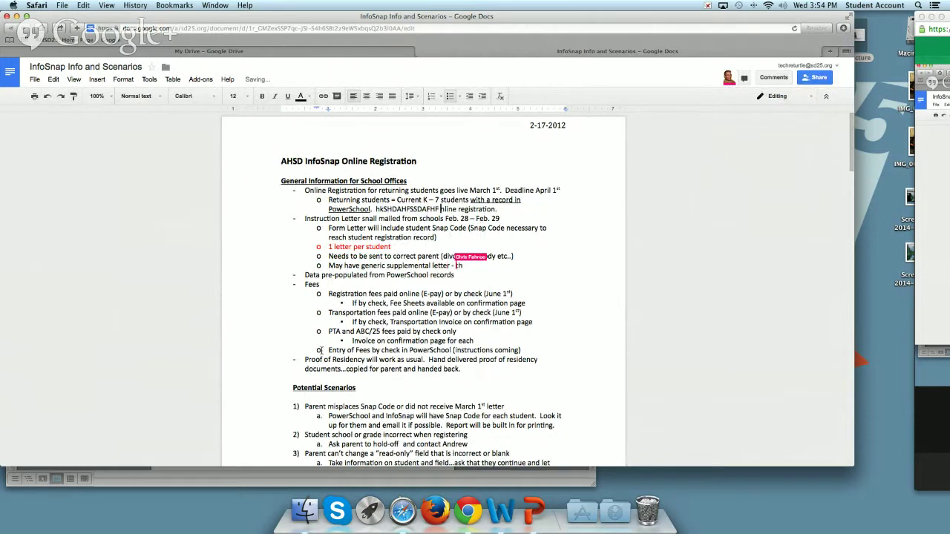
# Step: Delete the "Entry of Fees by check in PowerSchool" bullet and merge "Proof of Residency" into the "Invoice on confirmation page" bullet
pyautogui.moveTo(327, 350); pyautogui.dragTo(524, 349)
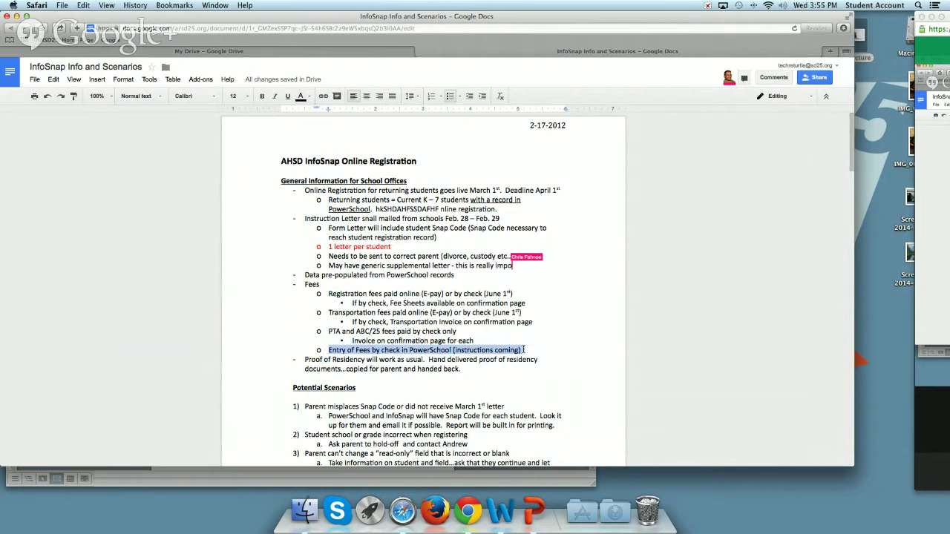
pyautogui.press('BackSpace')
pyautogui.press('BackSpace')
pyautogui.press('BackSpace')
pyautogui.press('BackSpace')
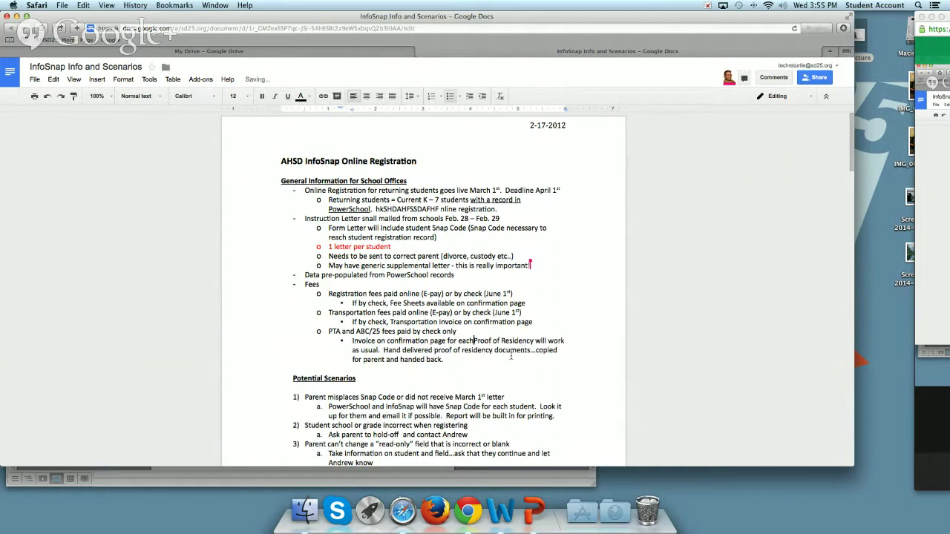
pyautogui.moveTo(345, 209); pyautogui.dragTo(402, 210)
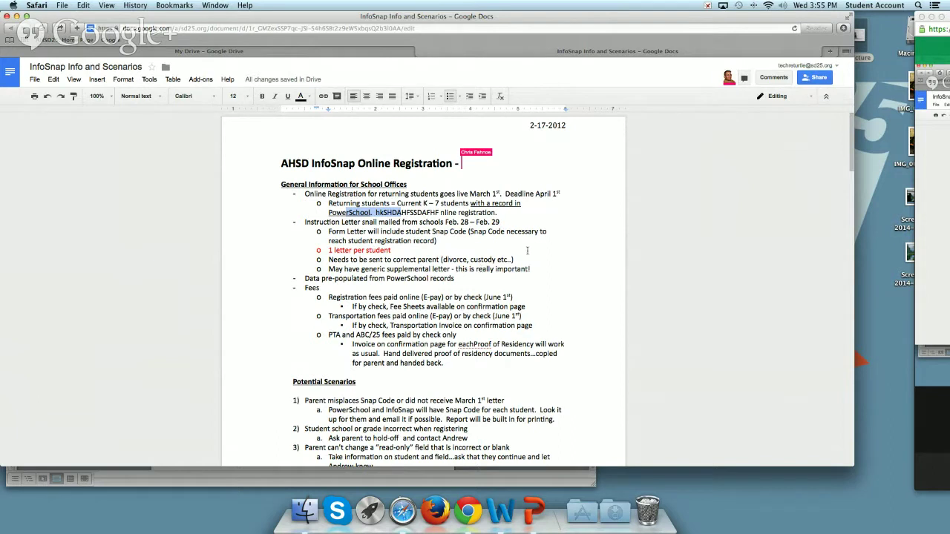
pyautogui.scroll(-1, 579, 236)
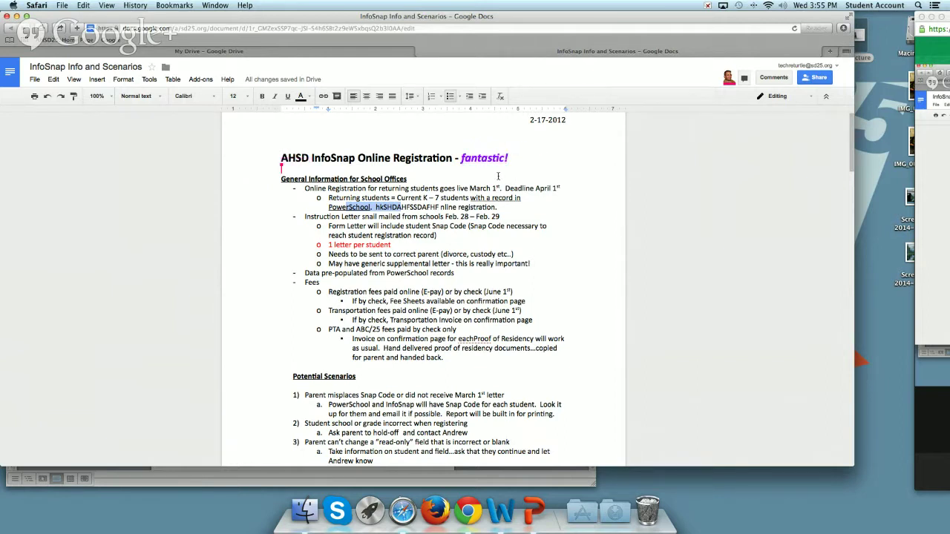
pyautogui.scroll(1, 379, 281)
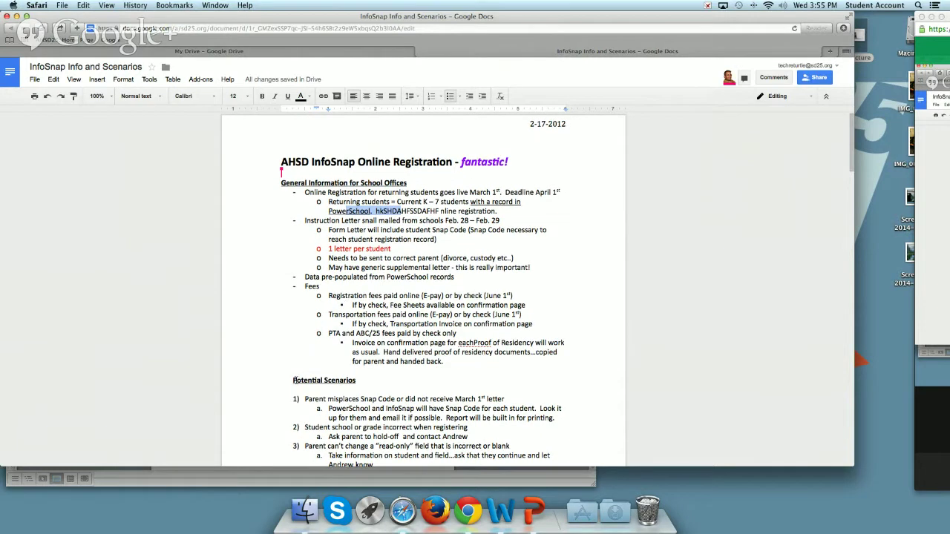
# Step: Add the comment "Do we really want this as a title" to the heading "Potential Scenarios"
pyautogui.scroll(-1, 294, 380)
pyautogui.moveTo(293, 377); pyautogui.dragTo(360, 374)
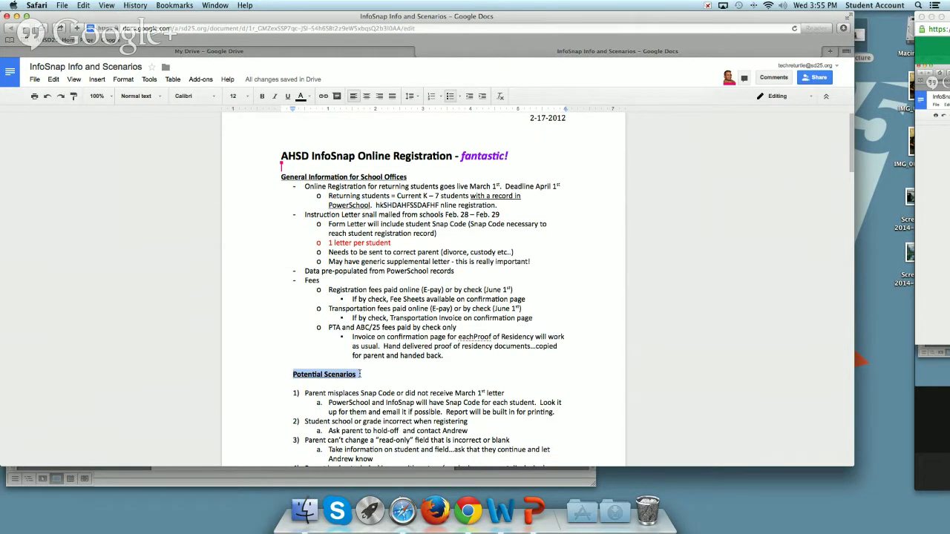
pyautogui.scroll(1, 358, 375)
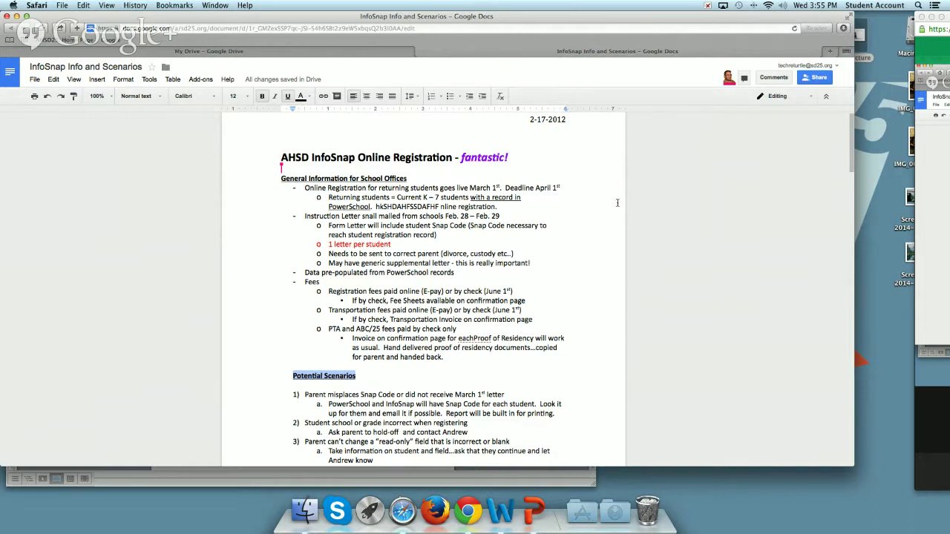
pyautogui.click(776, 76)
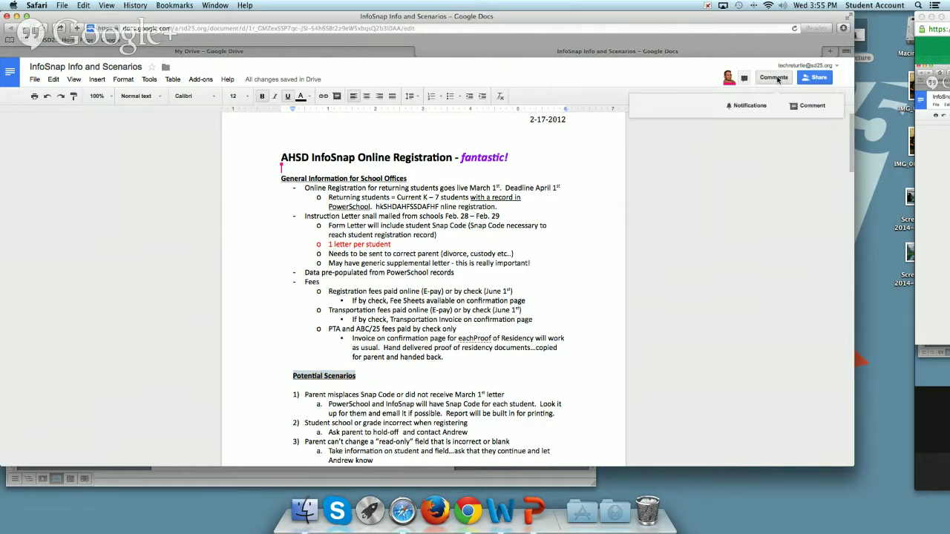
pyautogui.click(812, 107)
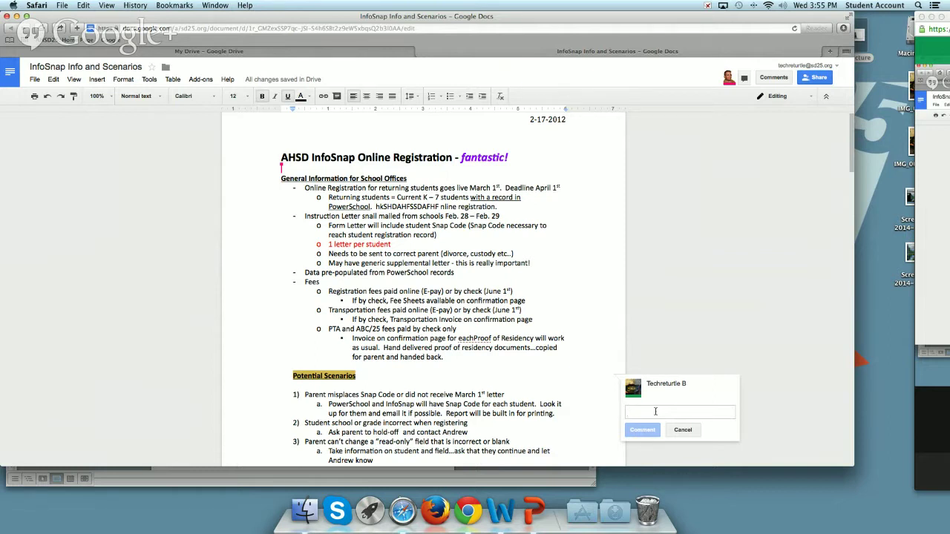
pyautogui.write('Do we really want this as a title')
pyautogui.click(642, 430)
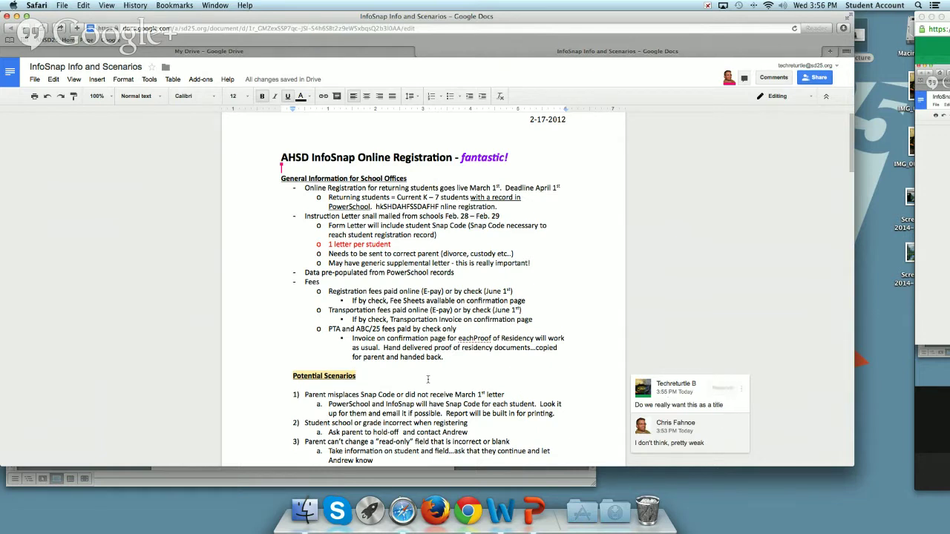
# Step: Replace the heading "Potential Scenarios" with "Even other scenarios" and insert an empty line below it
pyautogui.moveTo(287, 375); pyautogui.dragTo(375, 377)
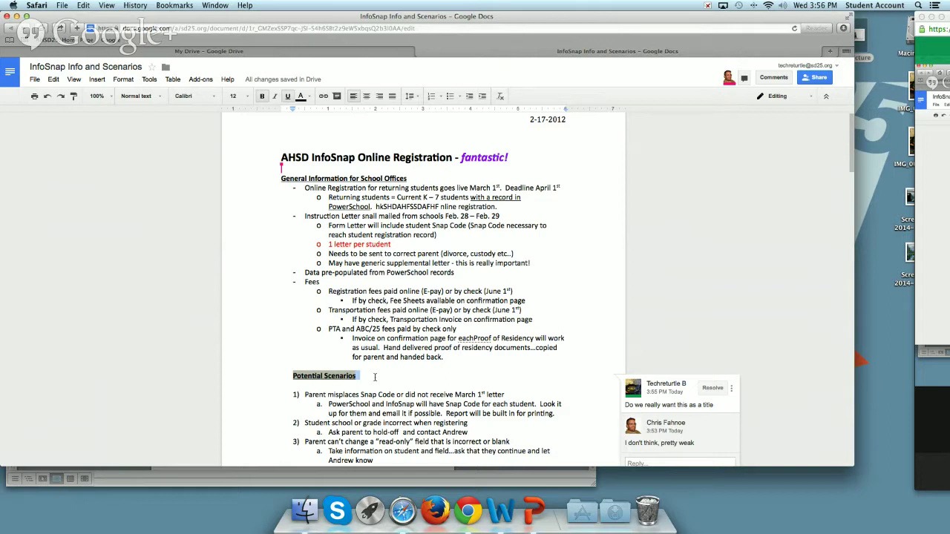
pyautogui.press('BackSpace')
pyautogui.write('E')
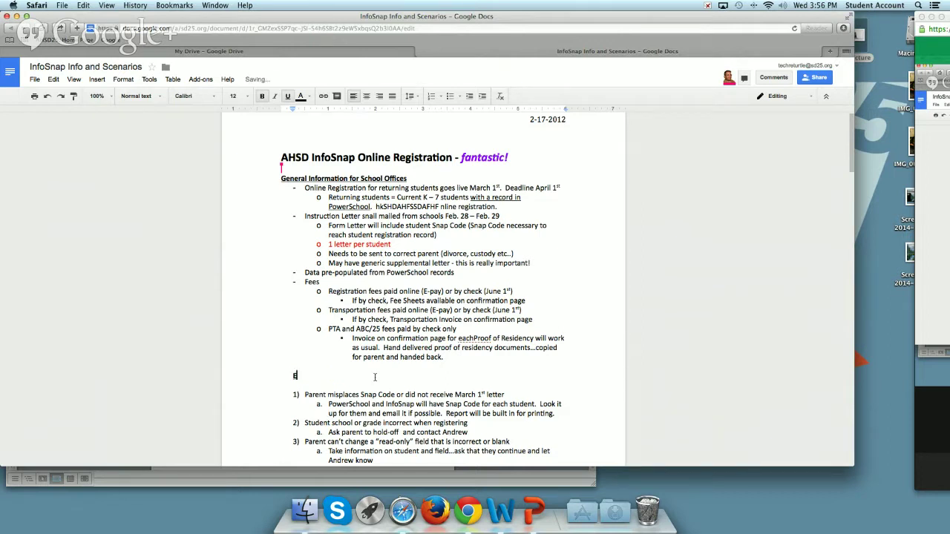
pyautogui.write('ven other scenarios')
pyautogui.press('Return')
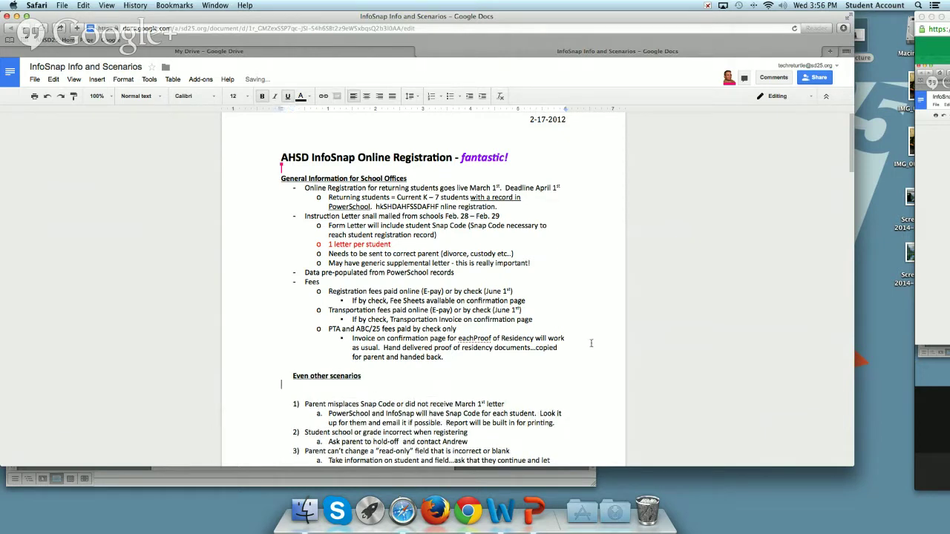
# Step: Read the replies in the comment discussion about the "Potential Scenarios" title and mark the discussion as resolved
pyautogui.click(780, 72)
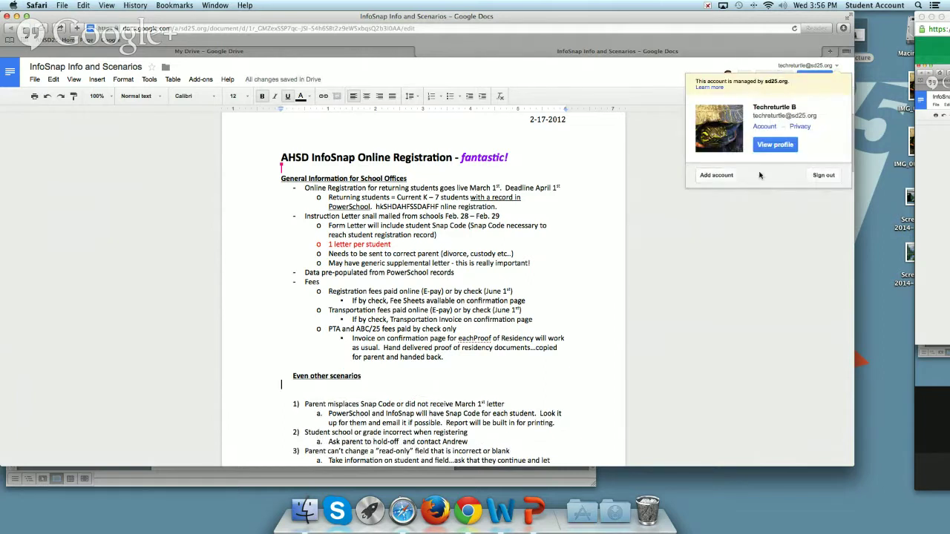
pyautogui.click(789, 214)
pyautogui.click(779, 77)
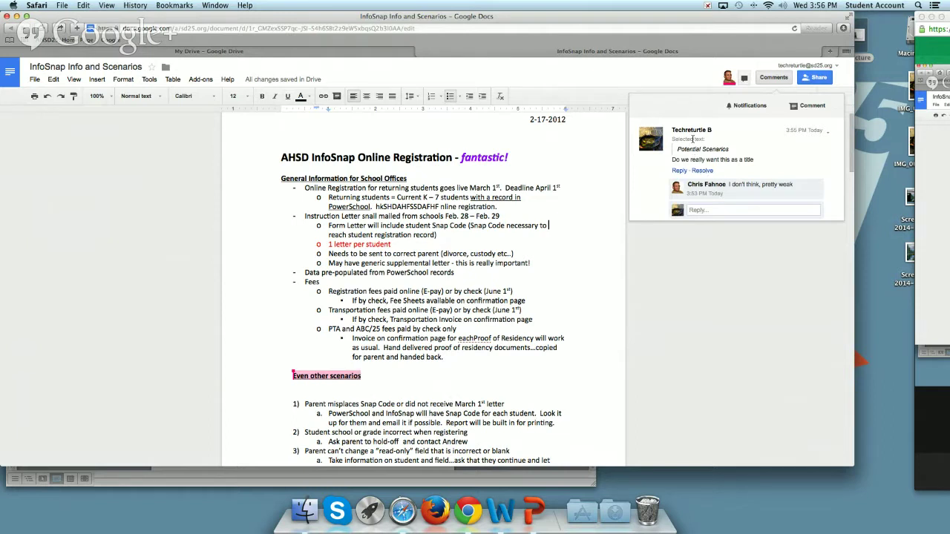
pyautogui.click(731, 184)
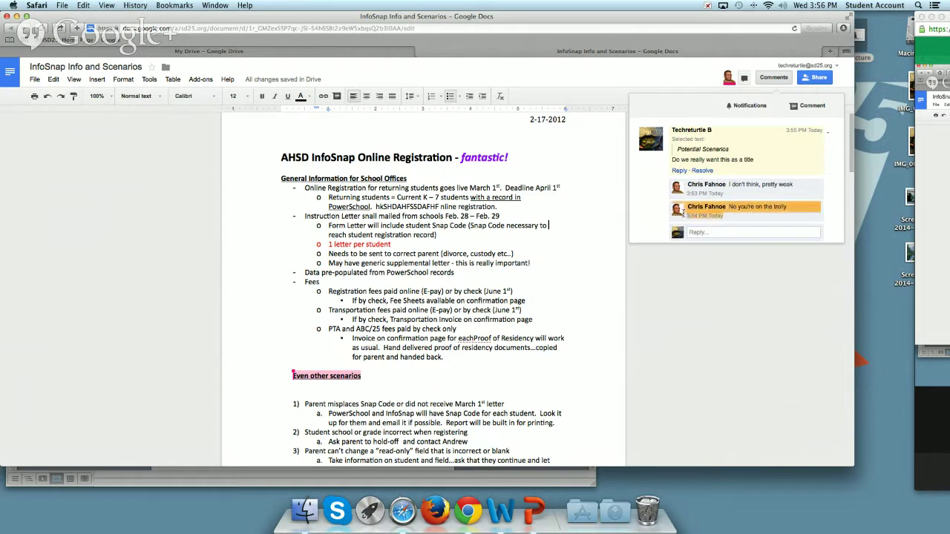
pyautogui.moveTo(728, 208); pyautogui.dragTo(787, 210)
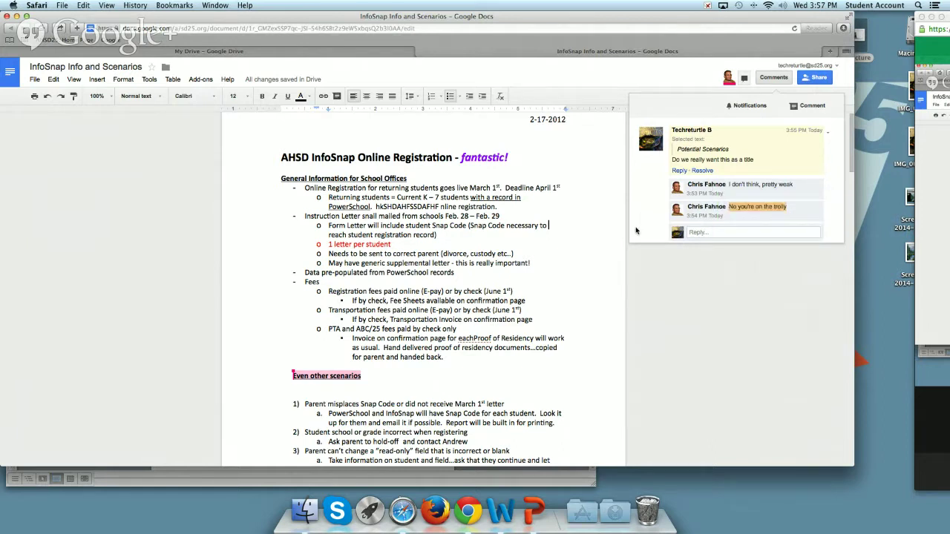
pyautogui.click(701, 170)
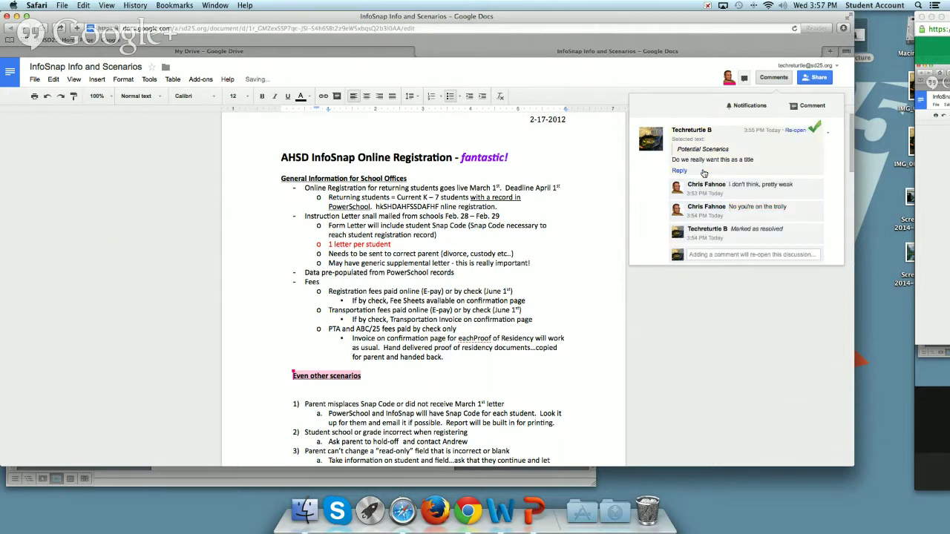
pyautogui.moveTo(706, 184)
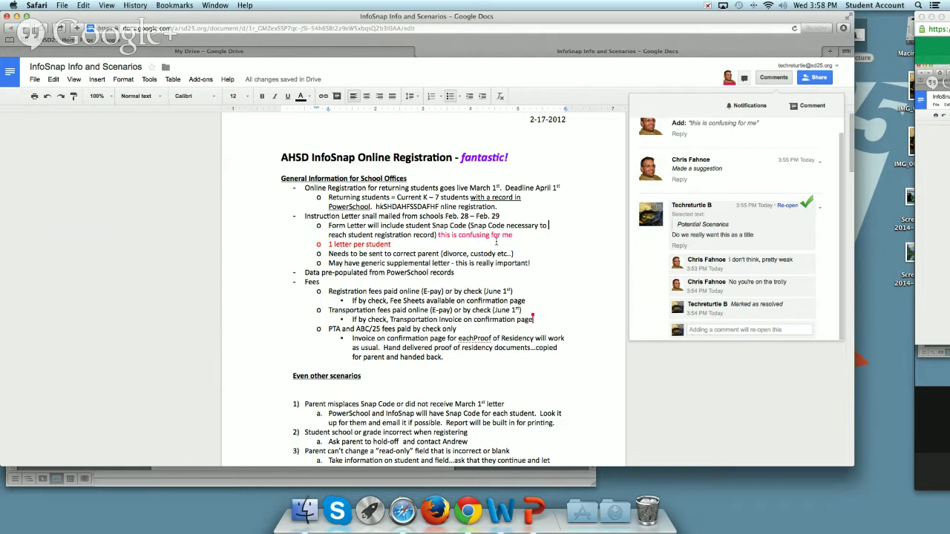
pyautogui.scroll(1, 778, 256)
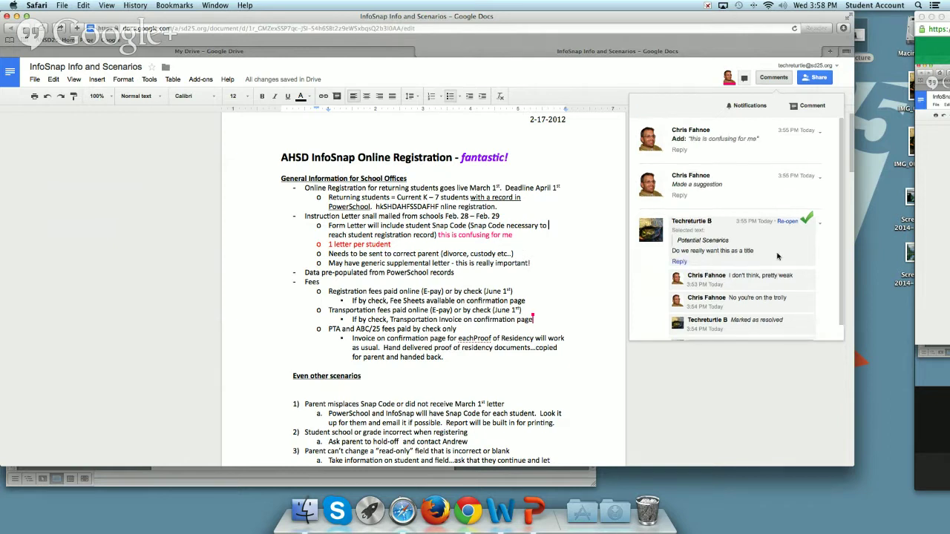
pyautogui.scroll(-1, 777, 256)
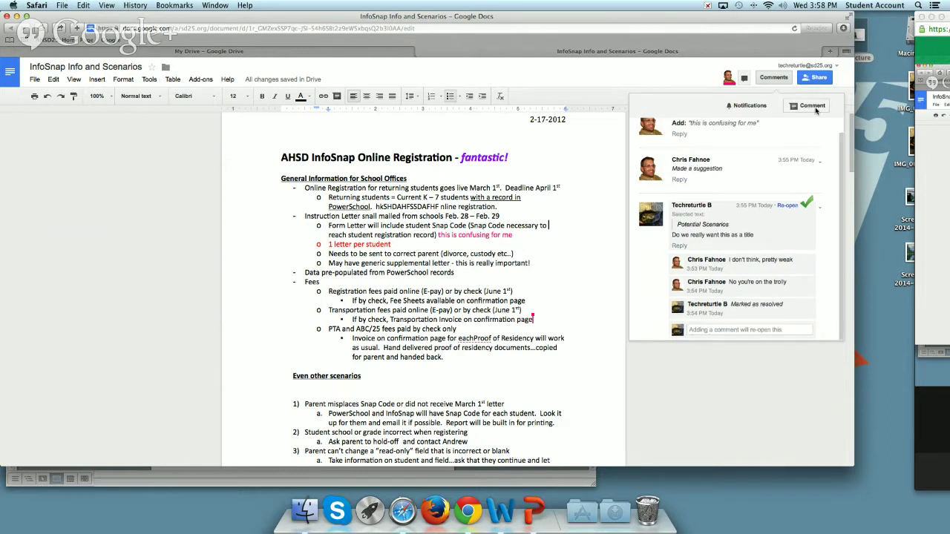
pyautogui.click(813, 109)
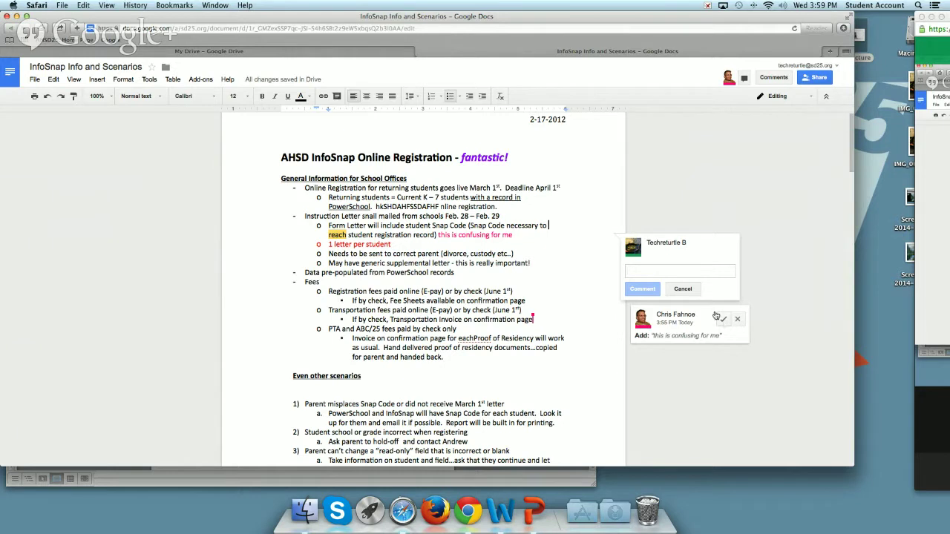
pyautogui.click(684, 290)
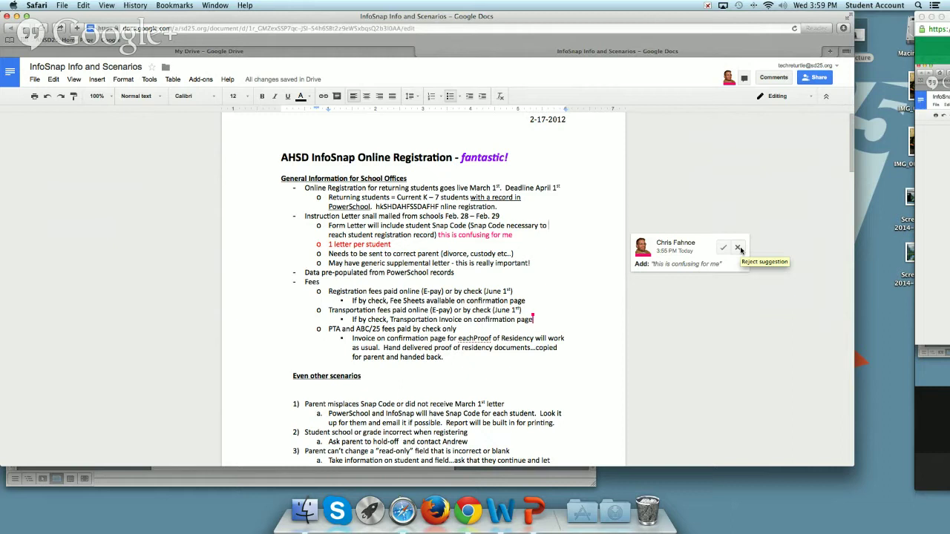
# Step: Reject the suggestion that adds "this is confusing for me" to the Form Letter bullet
pyautogui.click(738, 248)
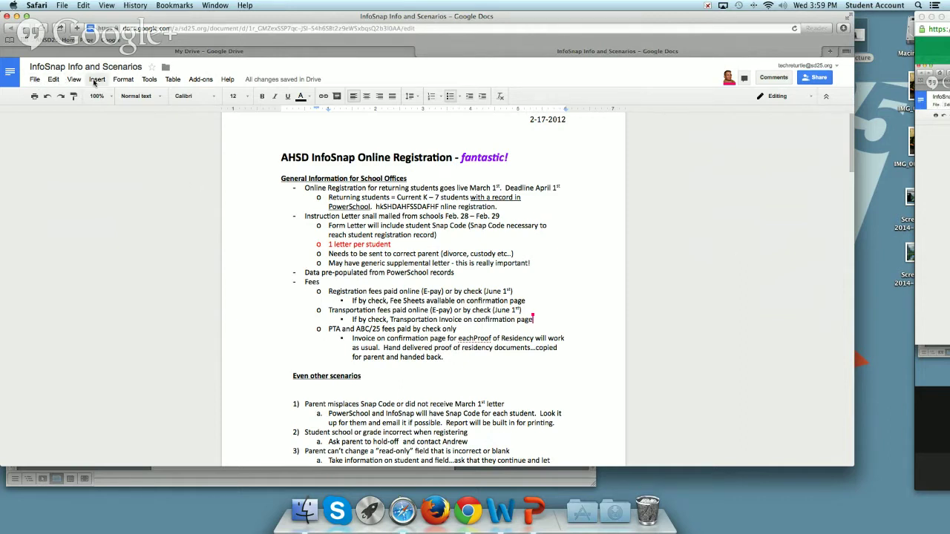
pyautogui.click(35, 79)
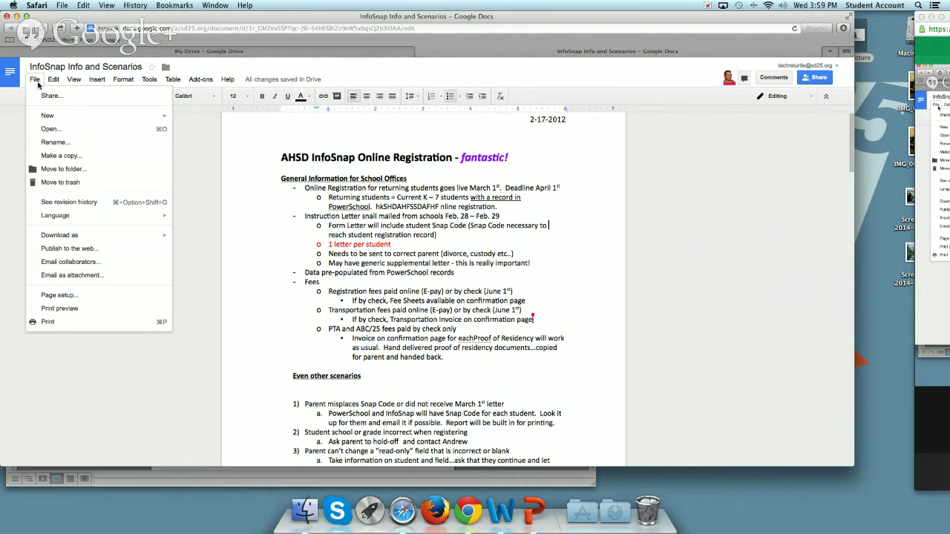
pyautogui.moveTo(54, 82)
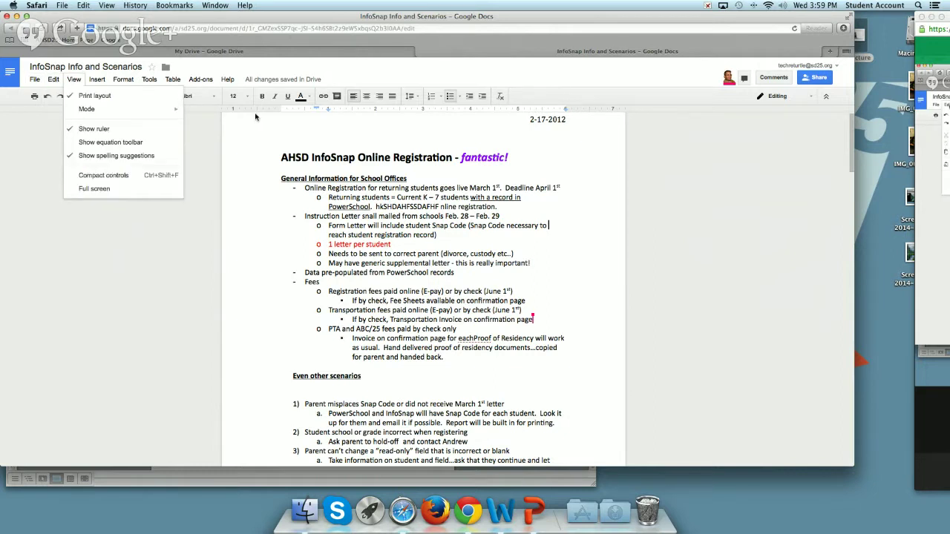
# Step: Switch to Suggesting mode and suggest adding "ahdjfahhjdashkfhjhdsfa" at the end of the Form Letter bullet
pyautogui.click(811, 97)
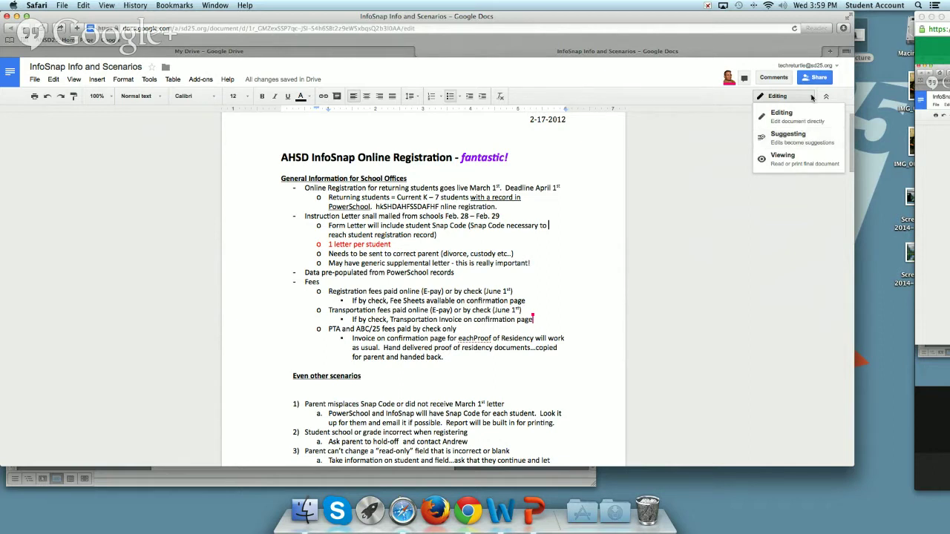
pyautogui.click(791, 139)
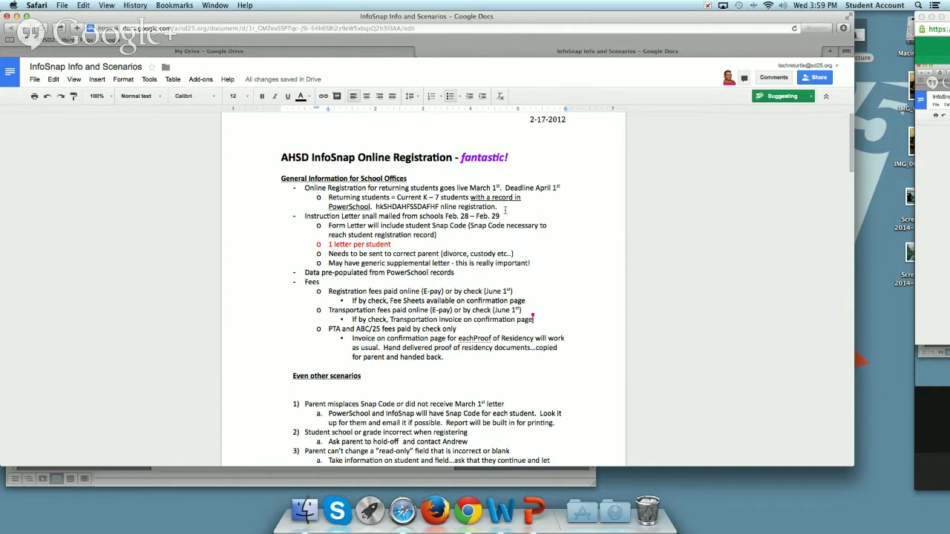
pyautogui.click(454, 236)
pyautogui.write('ah')
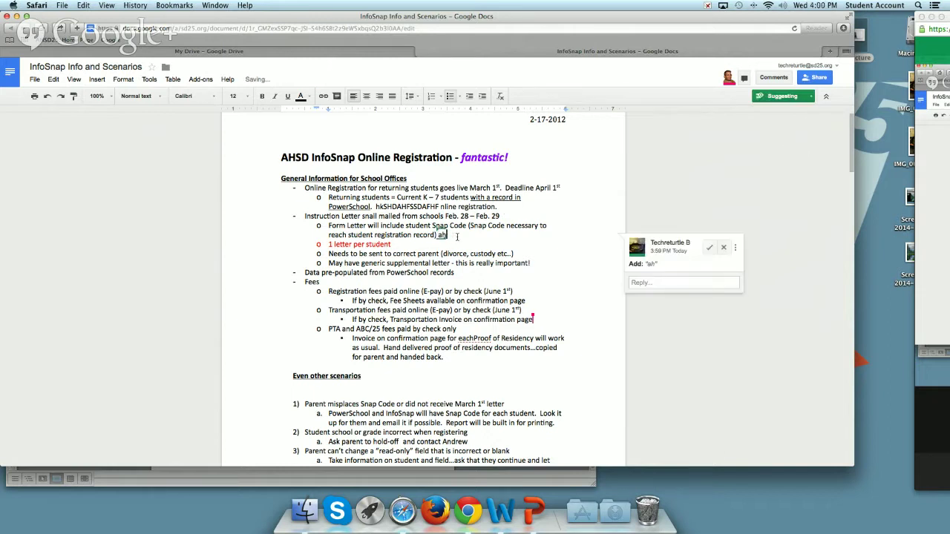
pyautogui.write('djfahhjdashkfhjhdsfa')
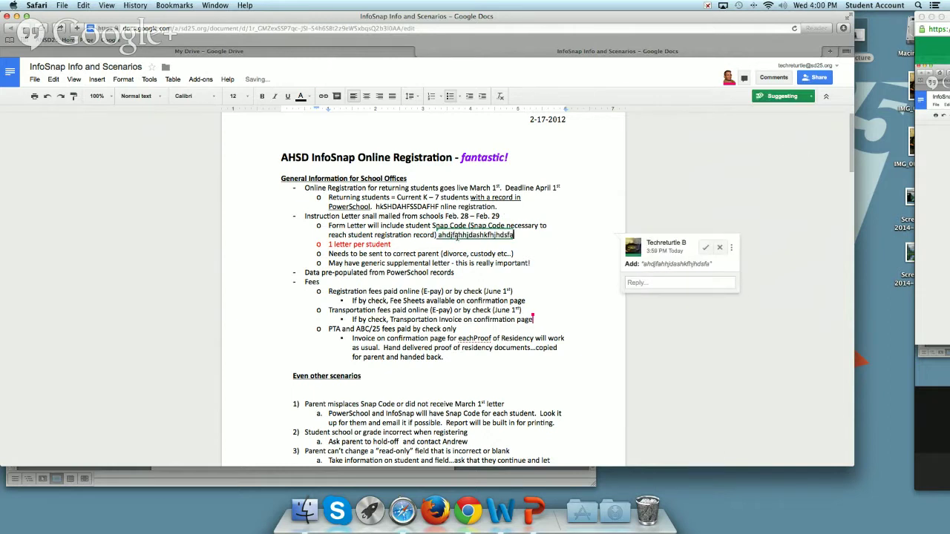
# Step: Remove the suggested text from the end of the Form Letter bullet and return the document to Editing mode
pyautogui.press('BackSpace')
pyautogui.press('BackSpace')
pyautogui.press('BackSpace')
pyautogui.press('BackSpace')
pyautogui.press('BackSpace')
pyautogui.press('BackSpace')
pyautogui.press('BackSpace')
pyautogui.press('BackSpace')
pyautogui.press('BackSpace')
pyautogui.press('BackSpace')
pyautogui.press('BackSpace')
pyautogui.press('BackSpace')
pyautogui.press('BackSpace')
pyautogui.press('BackSpace')
pyautogui.press('BackSpace')
pyautogui.press('BackSpace')
pyautogui.press('BackSpace')
pyautogui.press('BackSpace')
pyautogui.press('BackSpace')
pyautogui.press('BackSpace')
pyautogui.press('BackSpace')
pyautogui.press('BackSpace')
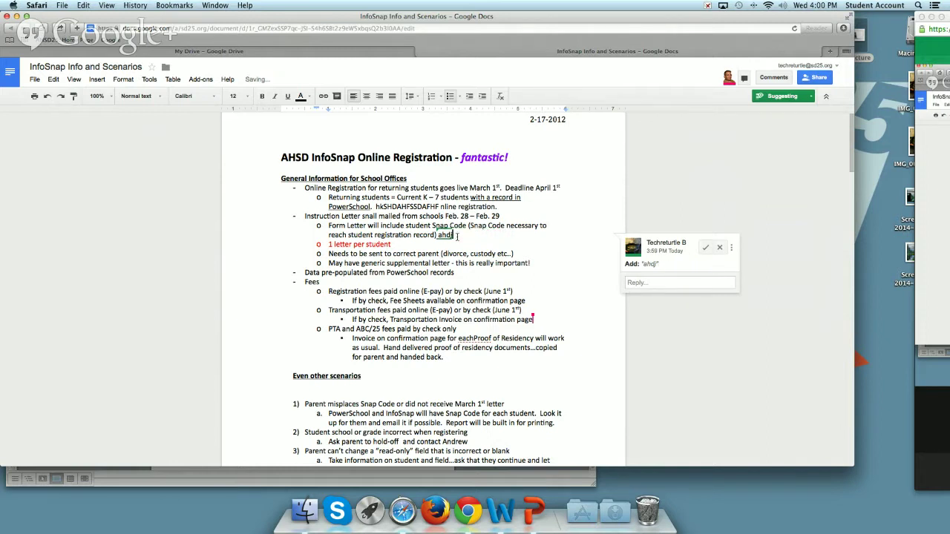
pyautogui.click(705, 247)
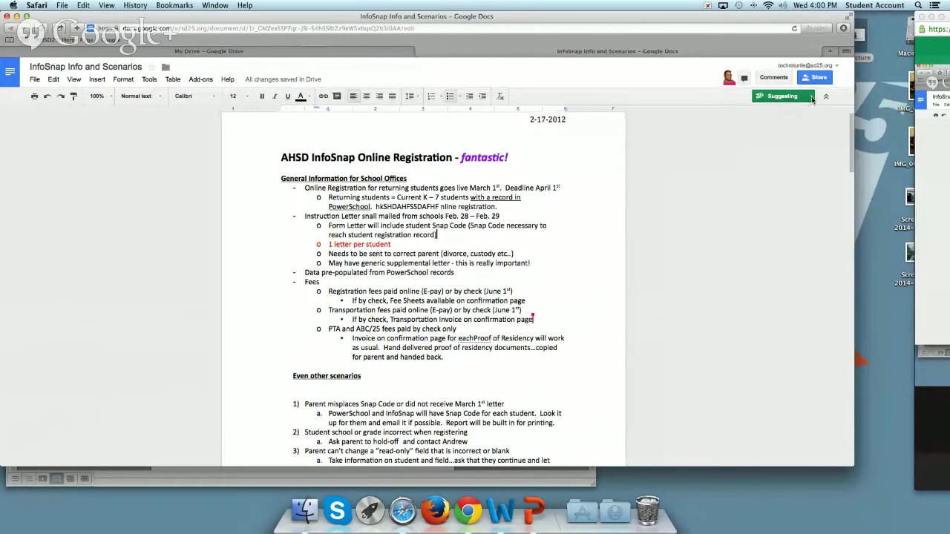
pyautogui.click(811, 98)
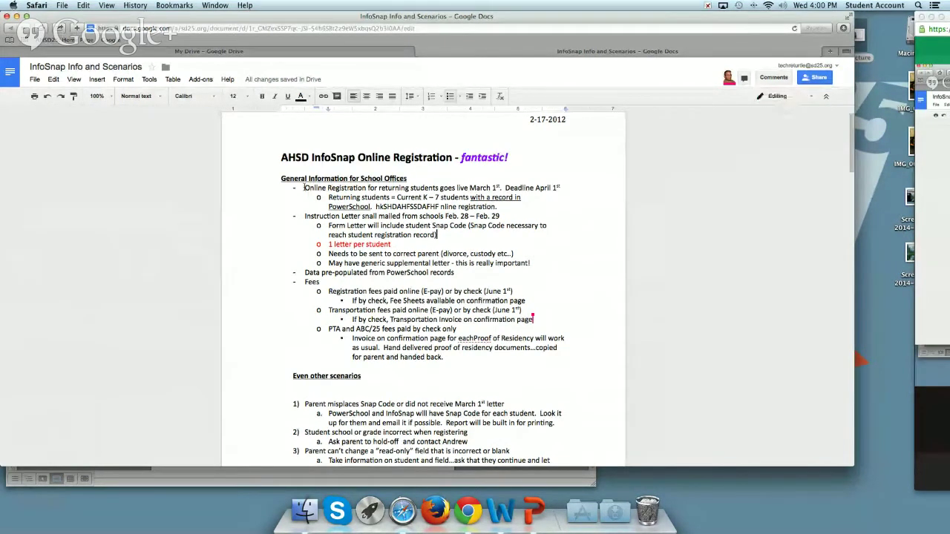
# Step: Translate the document into Spanish as a new copy, keeping the proposed document title
pyautogui.click(37, 80)
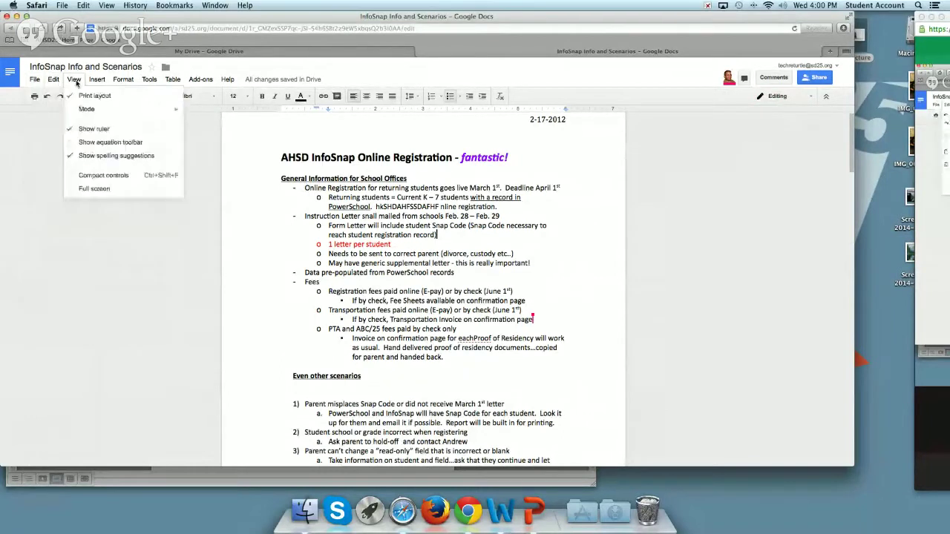
pyautogui.moveTo(100, 80)
pyautogui.moveTo(52, 80)
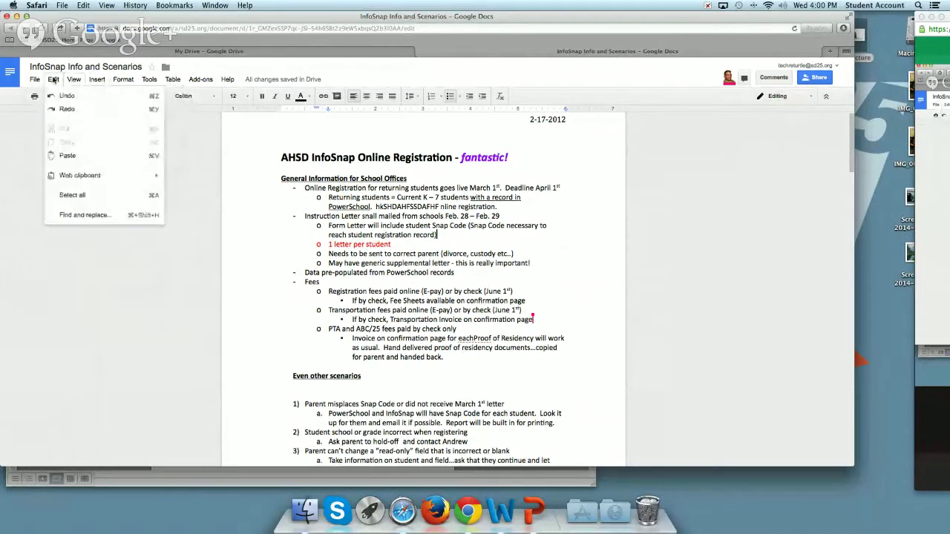
pyautogui.moveTo(148, 80)
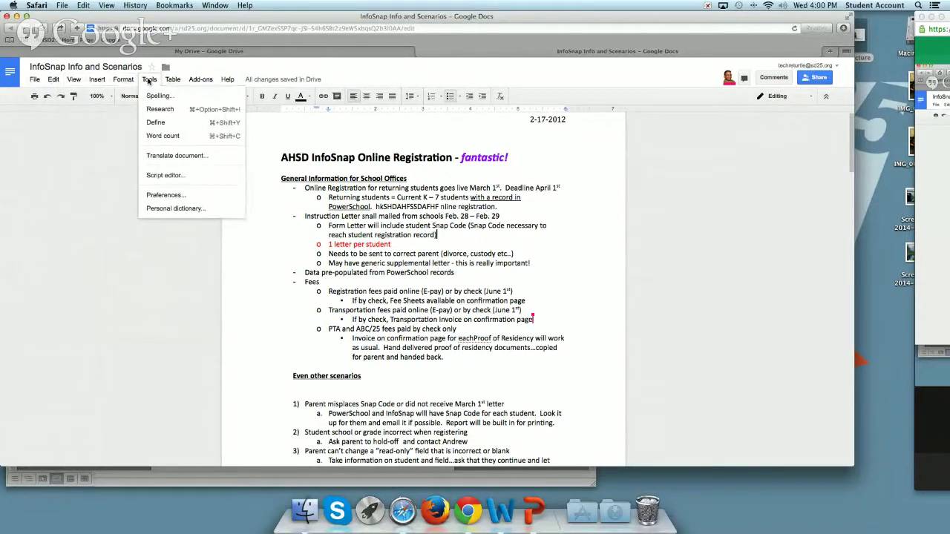
pyautogui.click(156, 158)
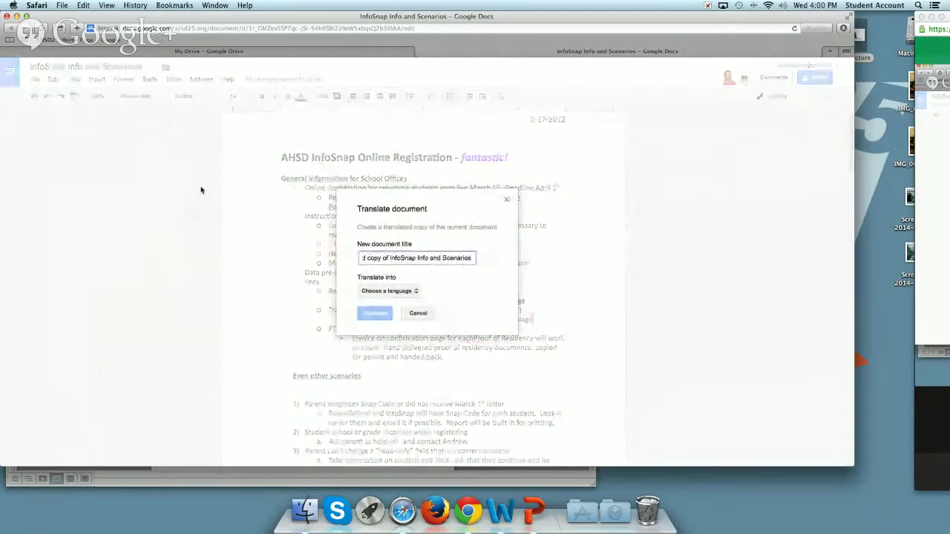
pyautogui.click(416, 292)
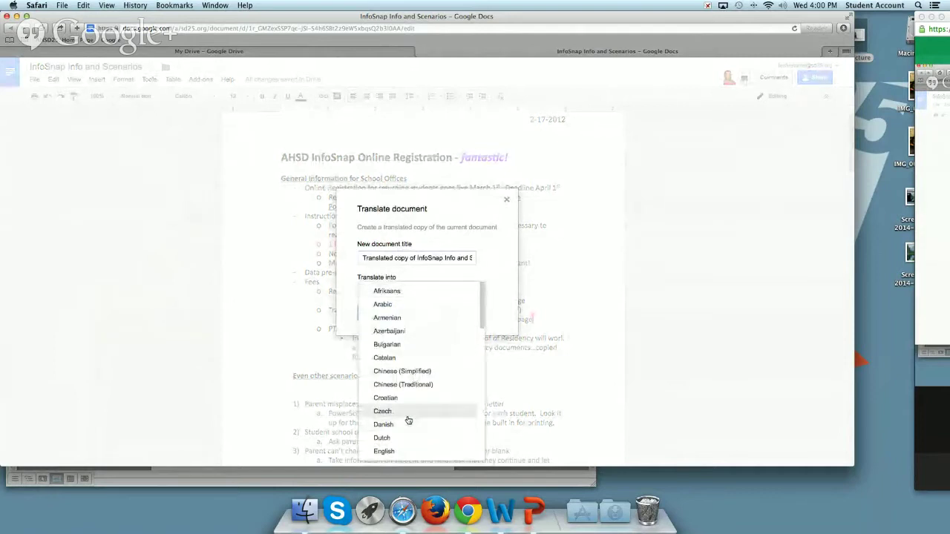
pyautogui.click(482, 359)
pyautogui.moveTo(483, 359); pyautogui.dragTo(480, 457)
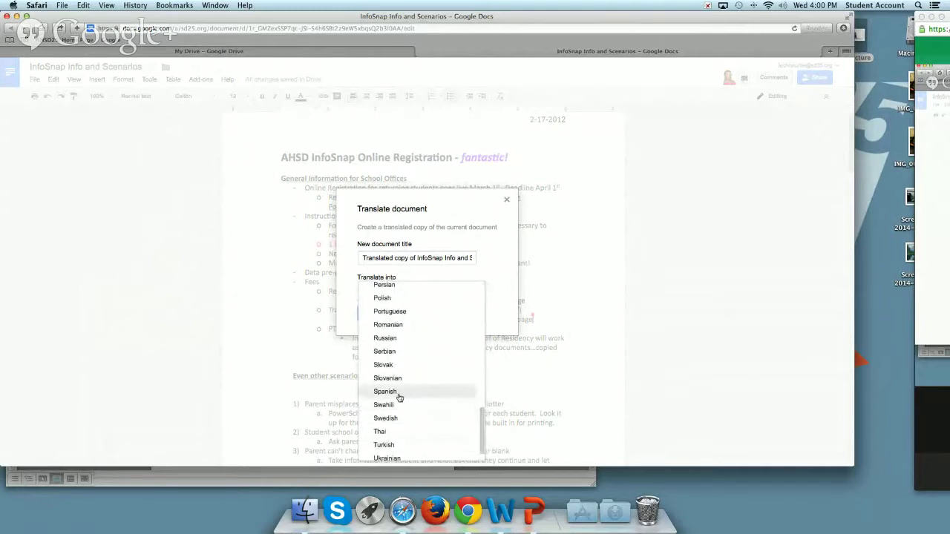
pyautogui.click(399, 394)
pyautogui.click(376, 314)
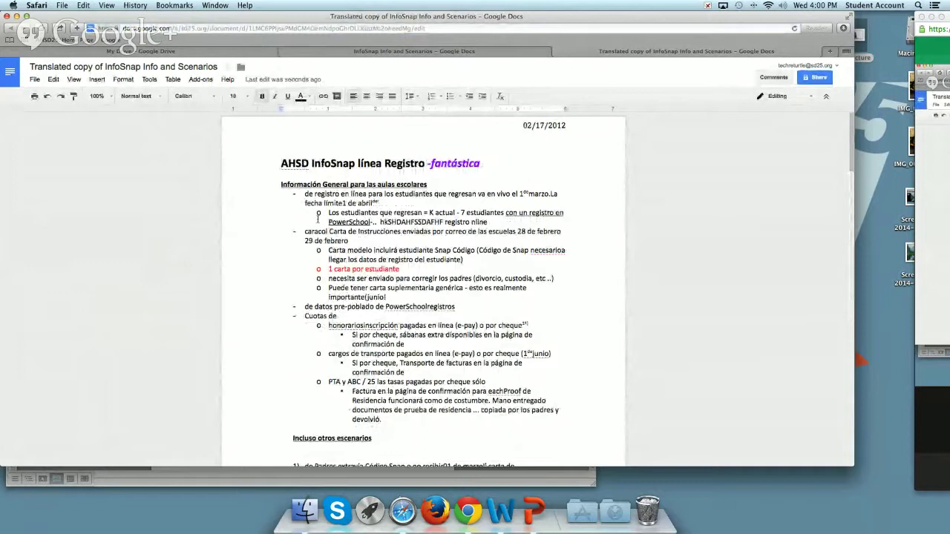
# Step: Look at the original and translated files in My Drive, compare both open documents and return to the original
pyautogui.click(195, 53)
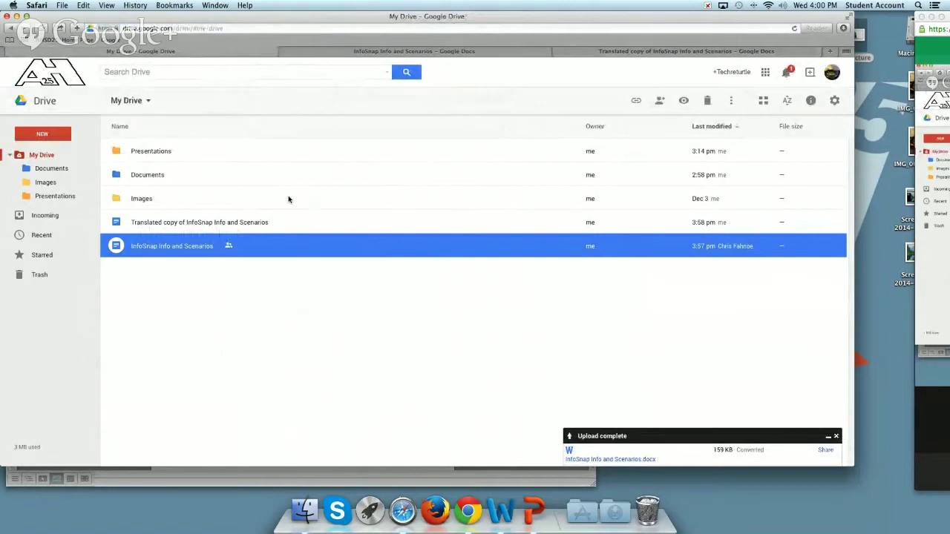
pyautogui.click(418, 52)
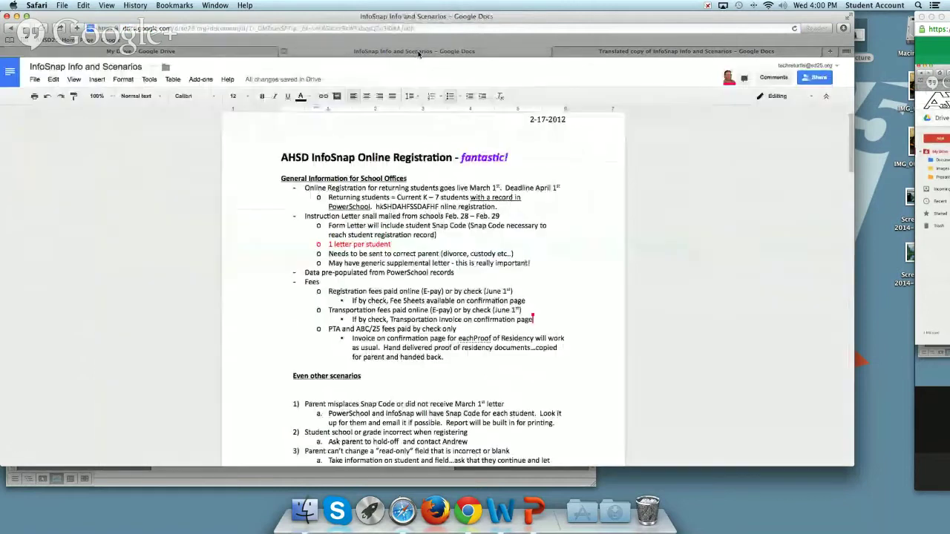
pyautogui.click(612, 52)
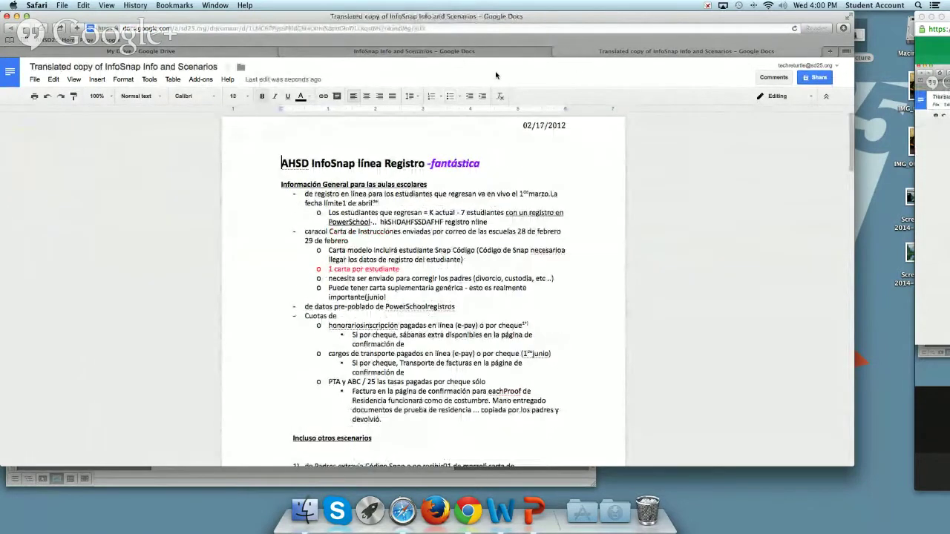
pyautogui.click(349, 52)
pyautogui.click(168, 52)
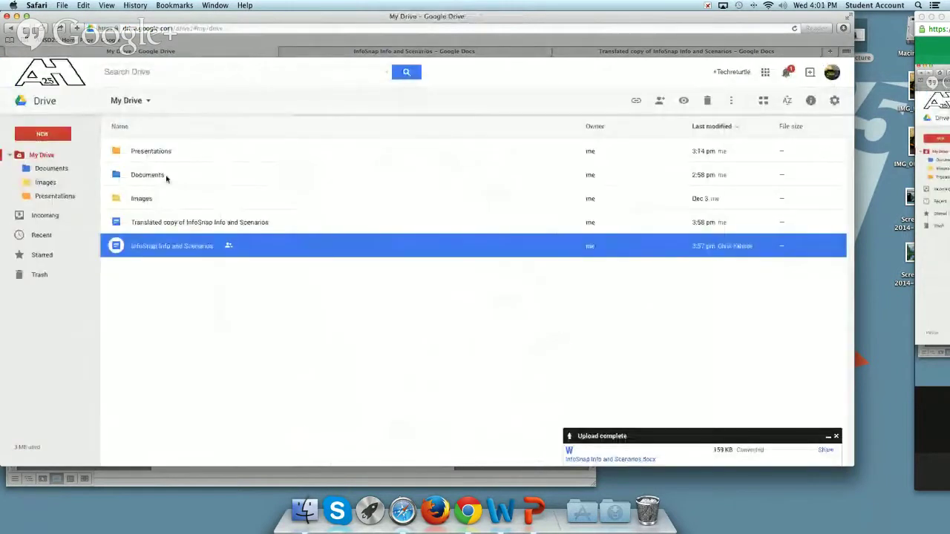
pyautogui.doubleClick(183, 249)
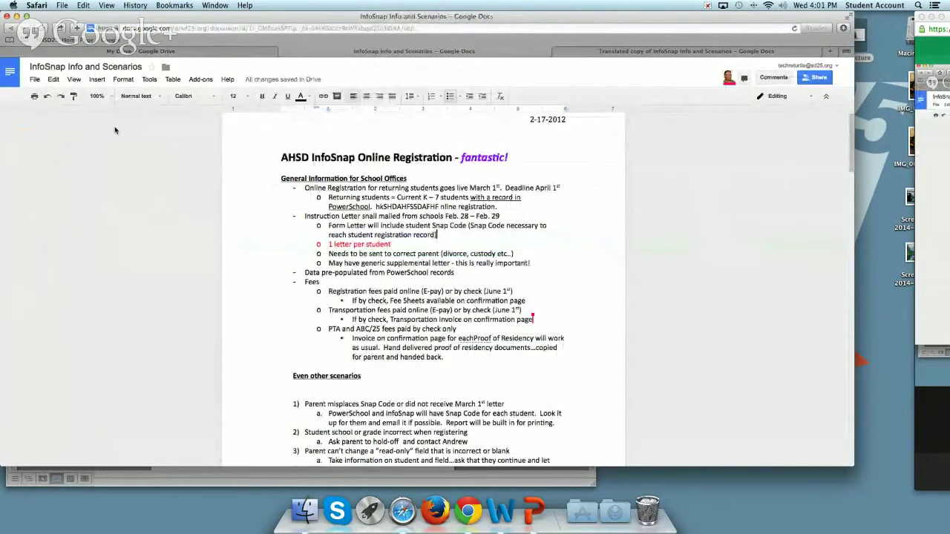
# Step: Download the InfoSnap Info and Scenarios document as a PDF, view the downloaded file and close it
pyautogui.click(34, 78)
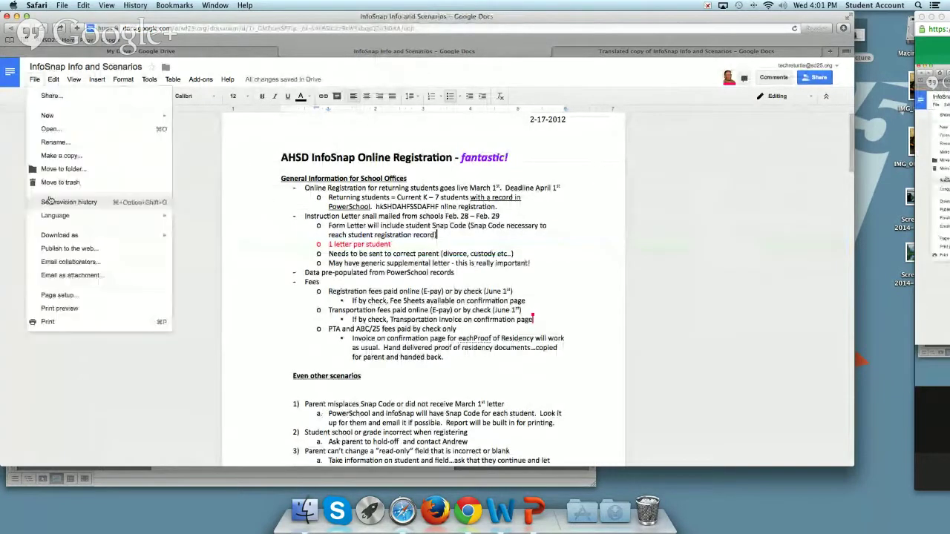
pyautogui.moveTo(64, 236)
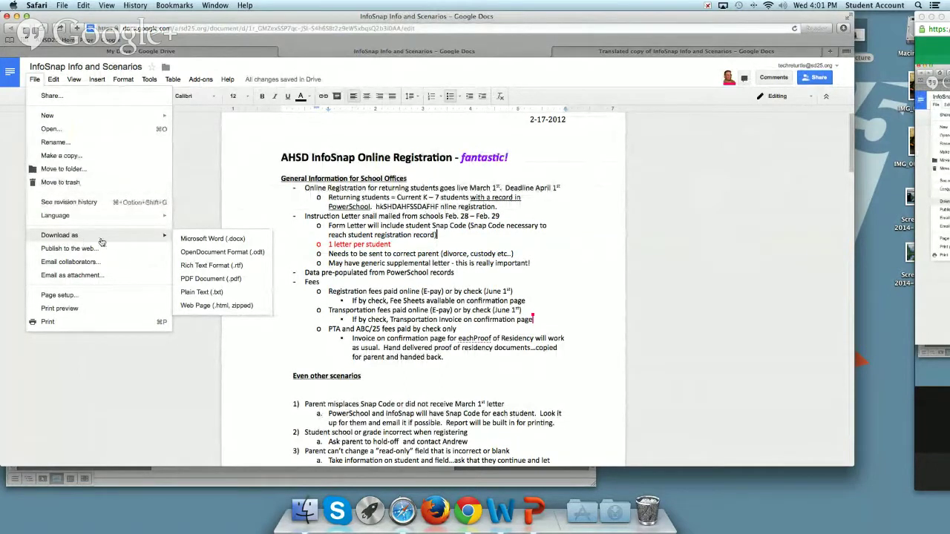
pyautogui.click(213, 281)
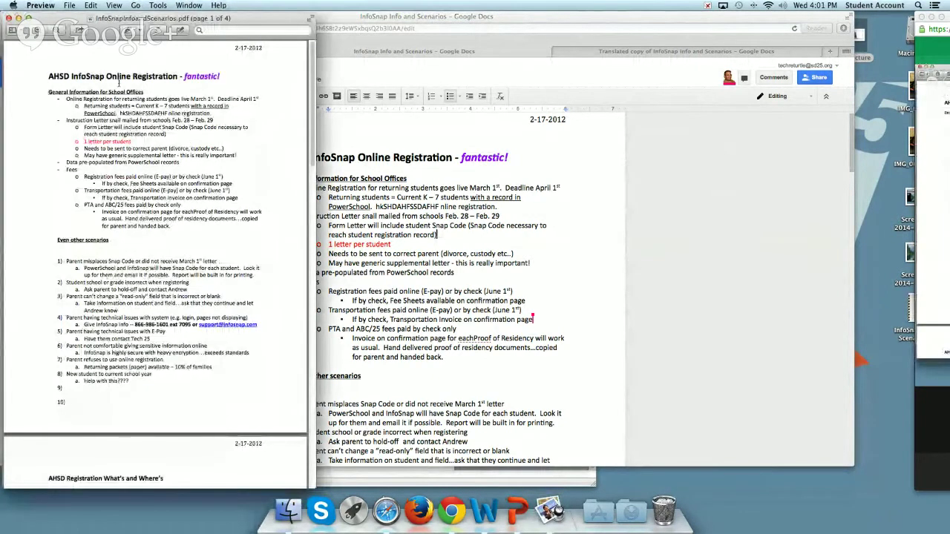
pyautogui.click(9, 19)
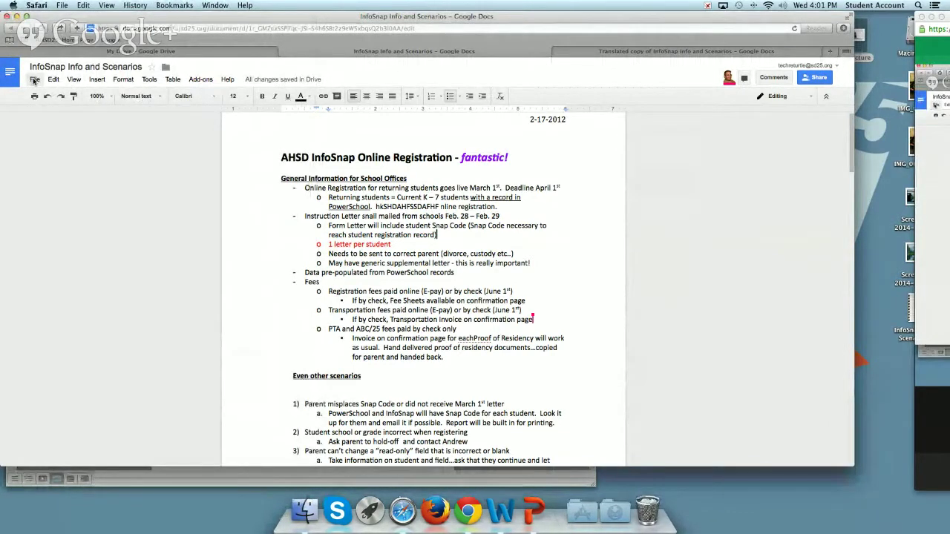
pyautogui.click(33, 80)
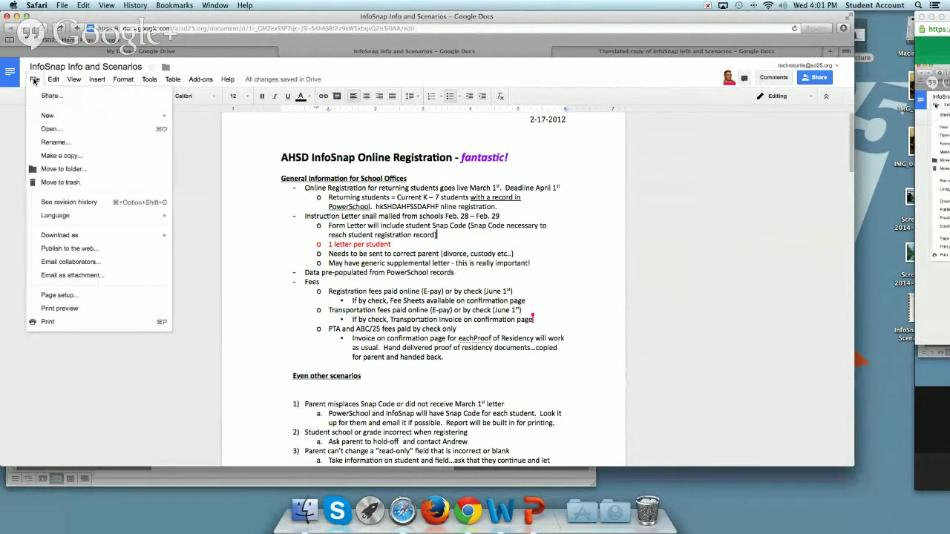
pyautogui.moveTo(53, 80)
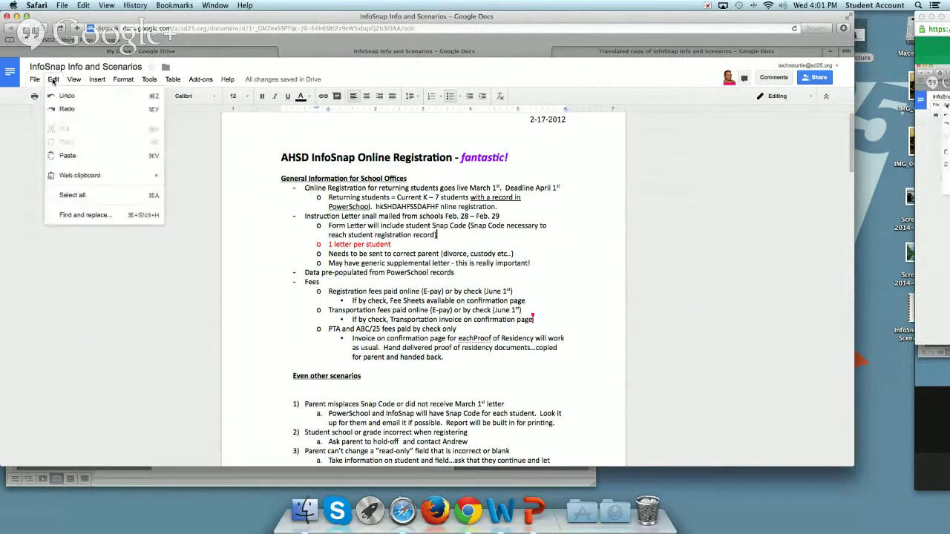
pyautogui.moveTo(92, 81)
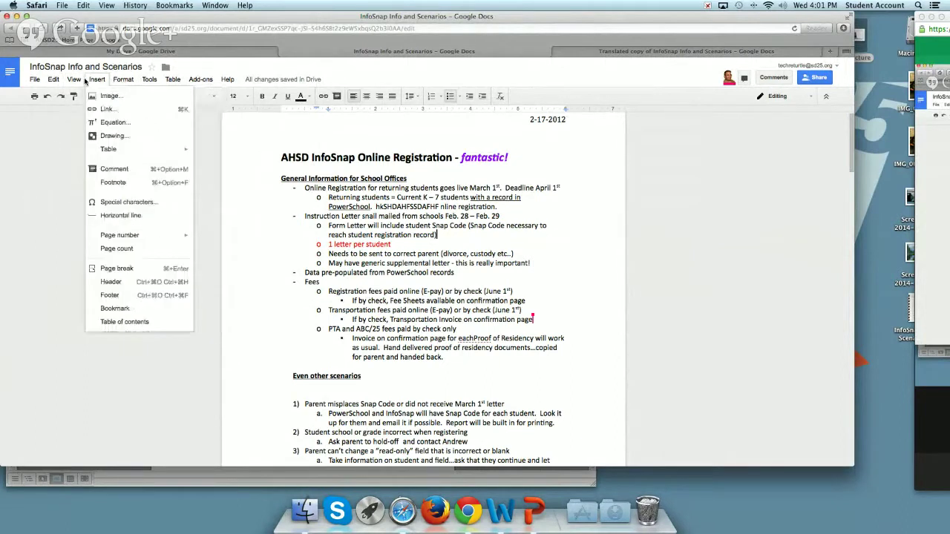
# Step: Go to My Drive and create a new Google Slides presentation
pyautogui.click(10, 75)
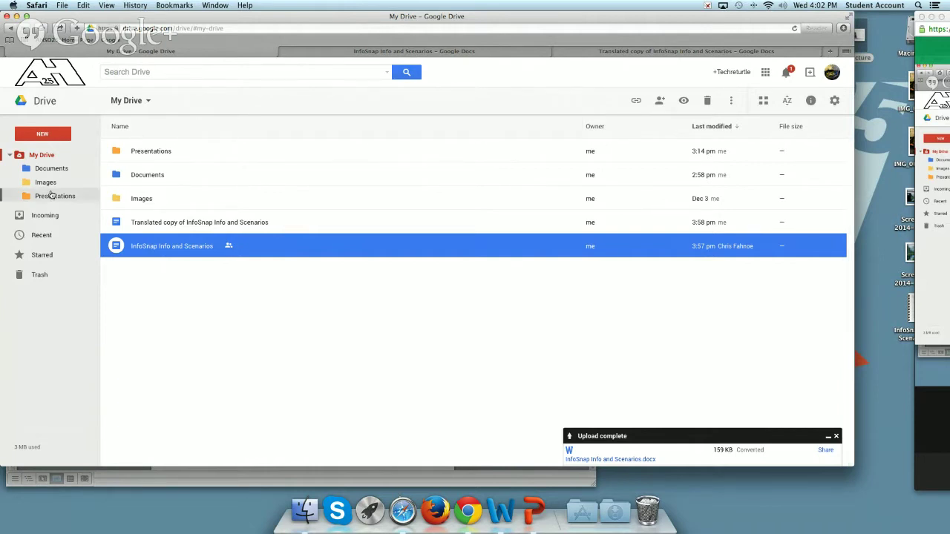
pyautogui.click(40, 135)
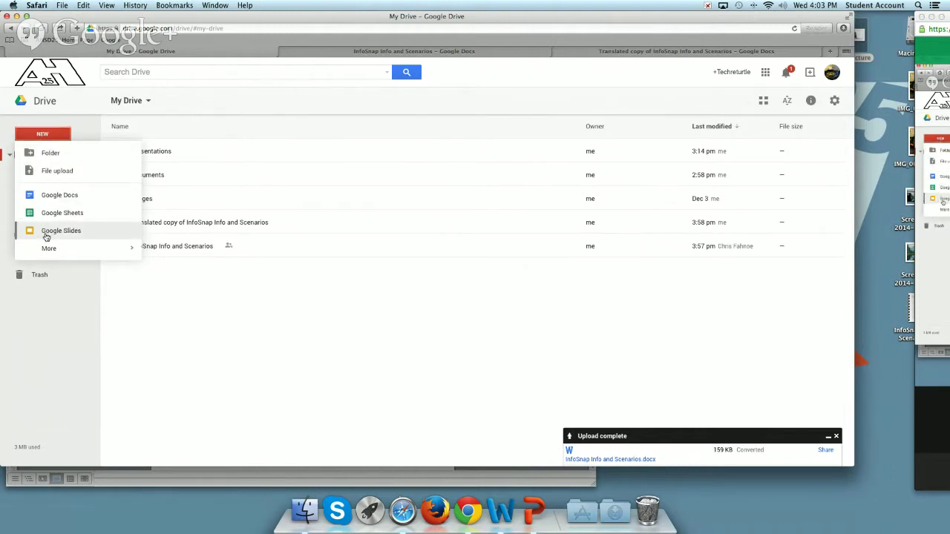
pyautogui.click(46, 233)
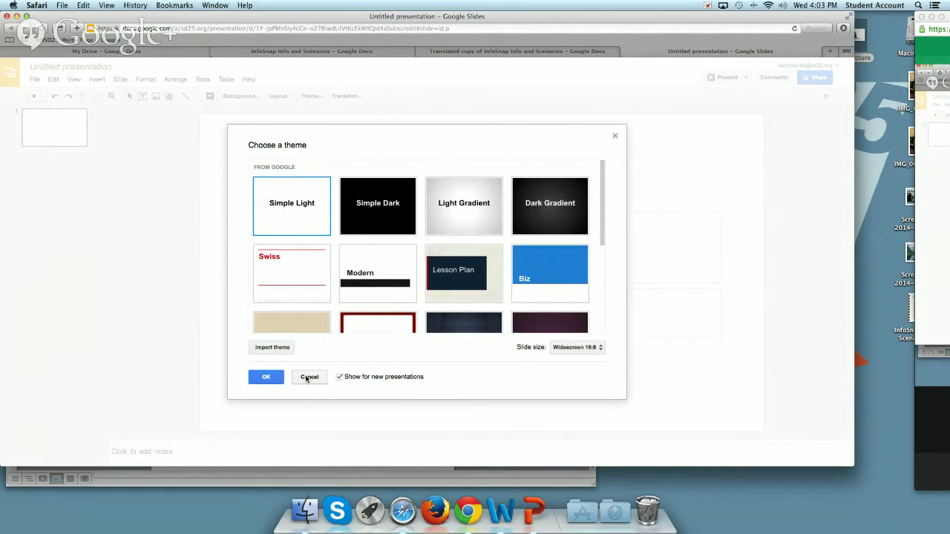
# Step: Browse the available presentation themes, dismiss the theme choice and close the untitled presentation
pyautogui.scroll(-5, 599, 179)
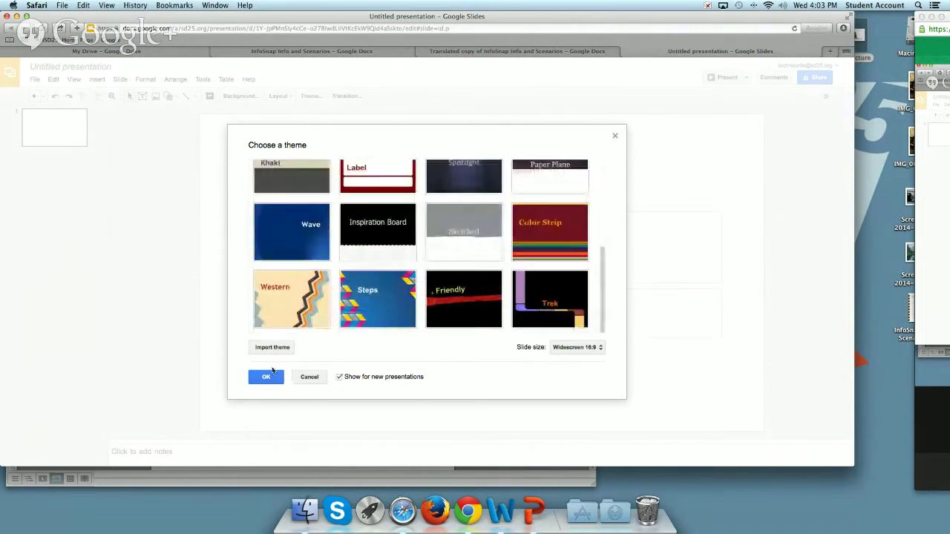
pyautogui.click(308, 377)
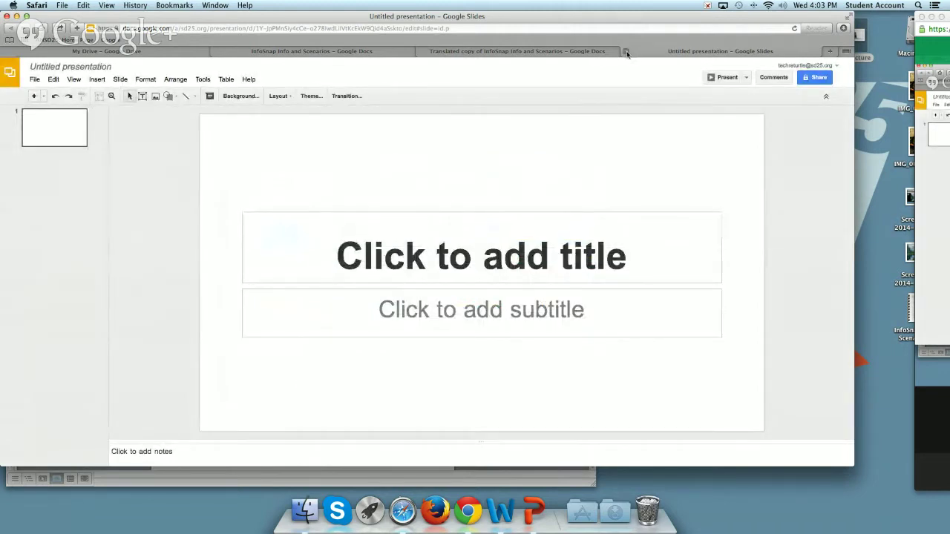
pyautogui.click(626, 52)
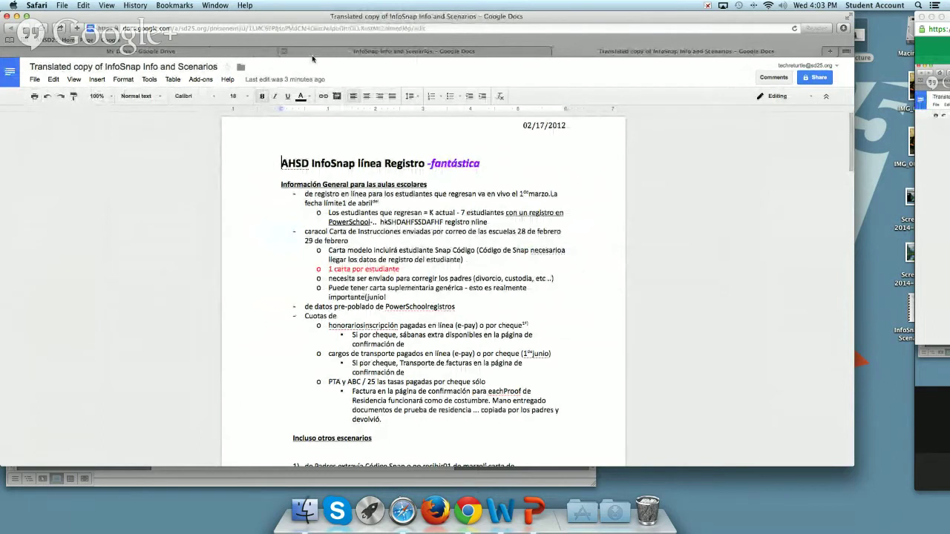
# Step: Open the Laptop university macbookpro presentation from the Presentations folder in Drive and view its Power Up the MacBook slide
pyautogui.click(207, 52)
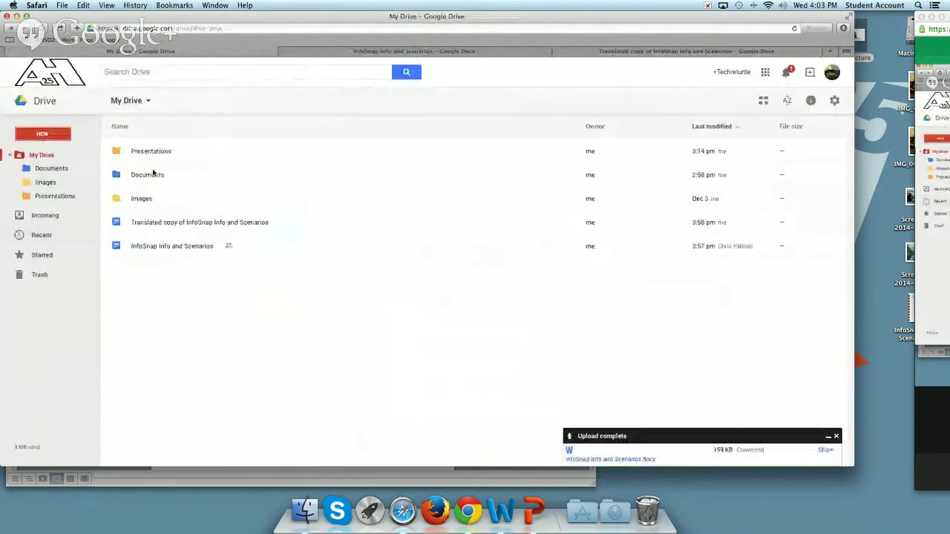
pyautogui.doubleClick(186, 152)
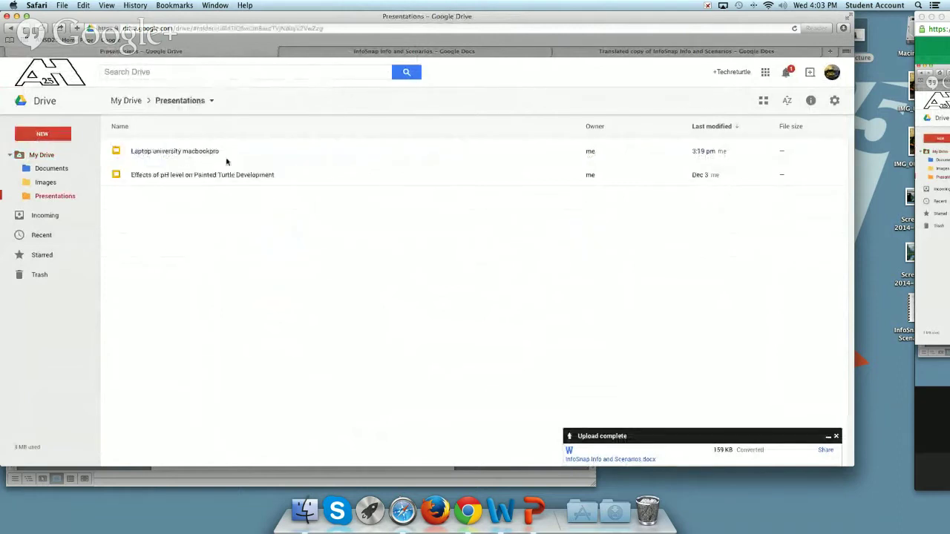
pyautogui.click(230, 152)
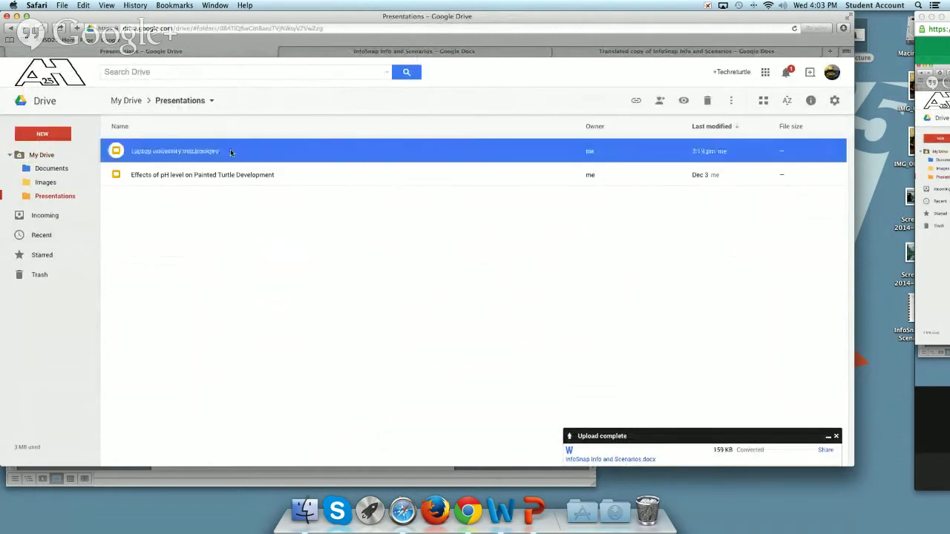
pyautogui.doubleClick(230, 152)
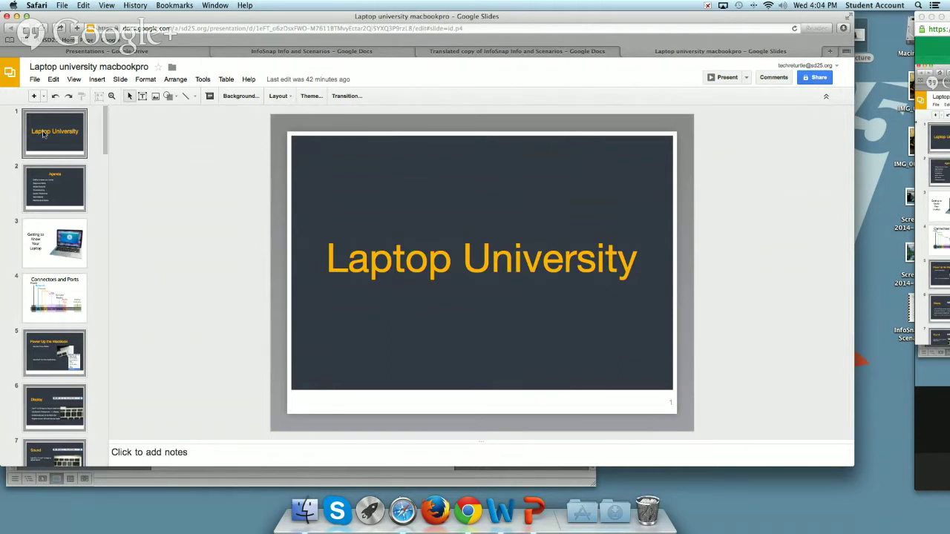
pyautogui.scroll(-4, 103, 149)
pyautogui.click(102, 149)
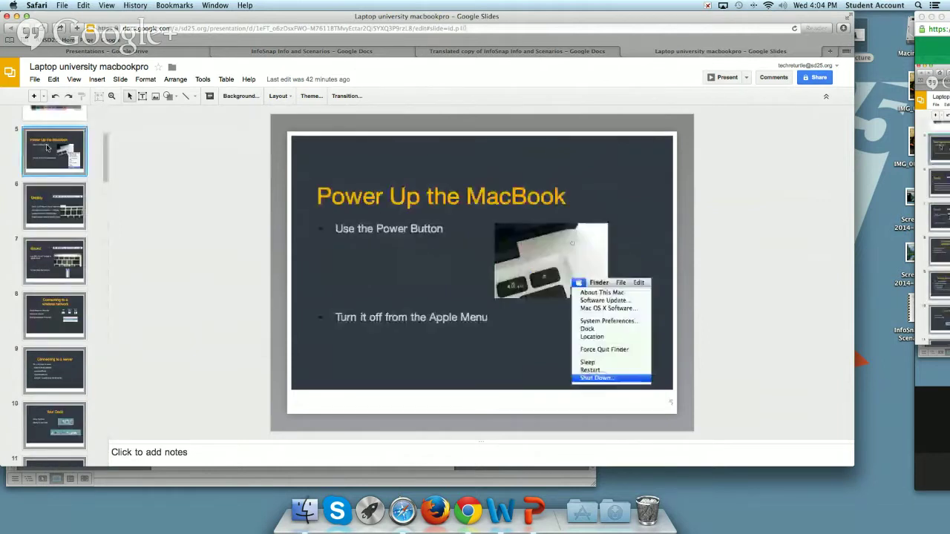
pyautogui.scroll(4, 103, 148)
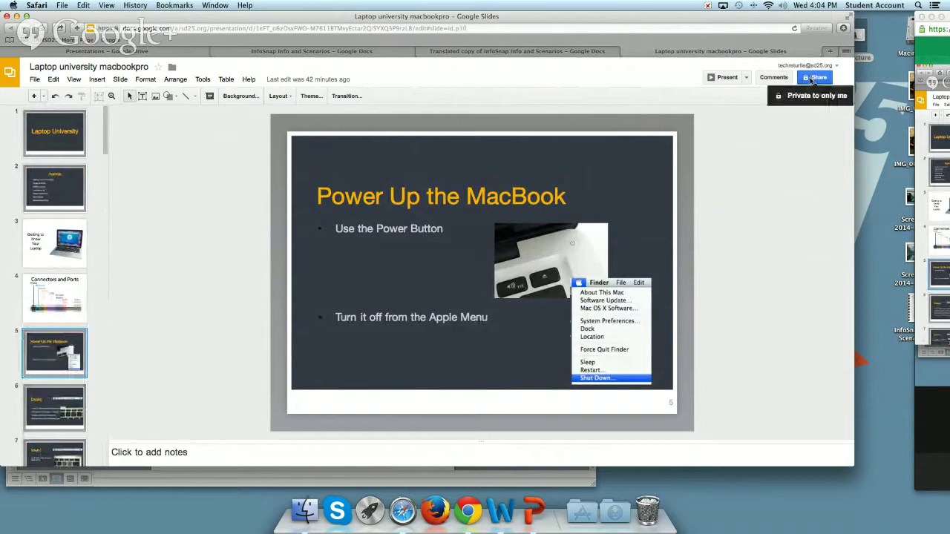
# Step: Start sharing the presentation and add the collaborator from the suggested contacts
pyautogui.click(812, 78)
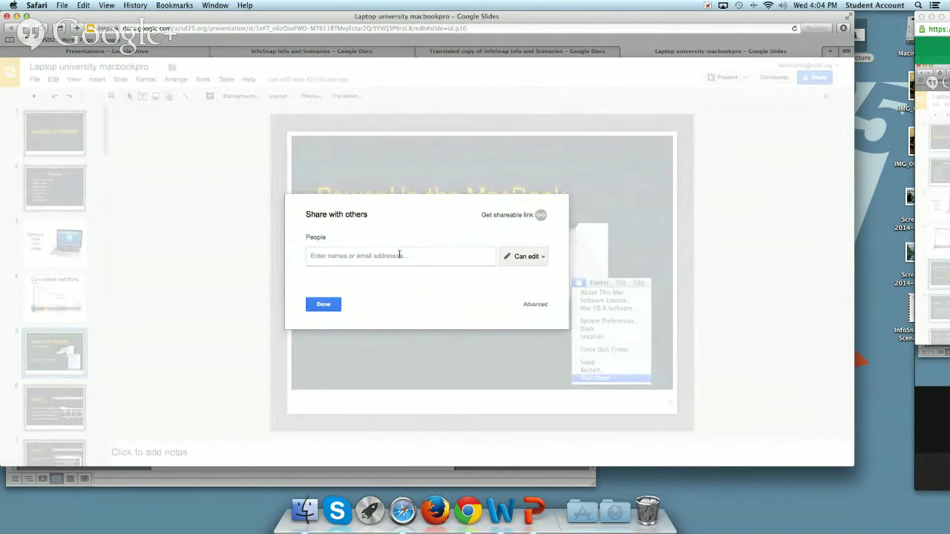
pyautogui.write('c')
pyautogui.press('BackSpace')
pyautogui.write('cfah')
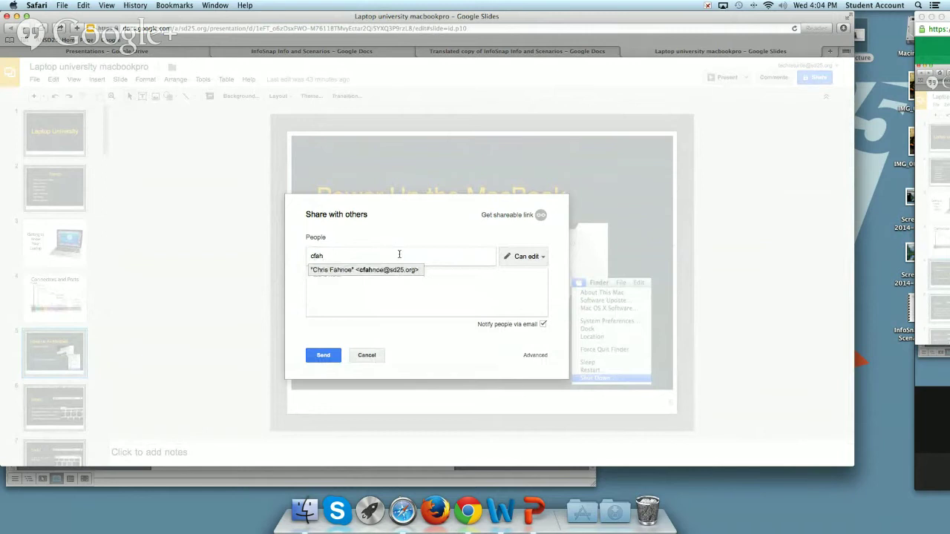
pyautogui.click(384, 270)
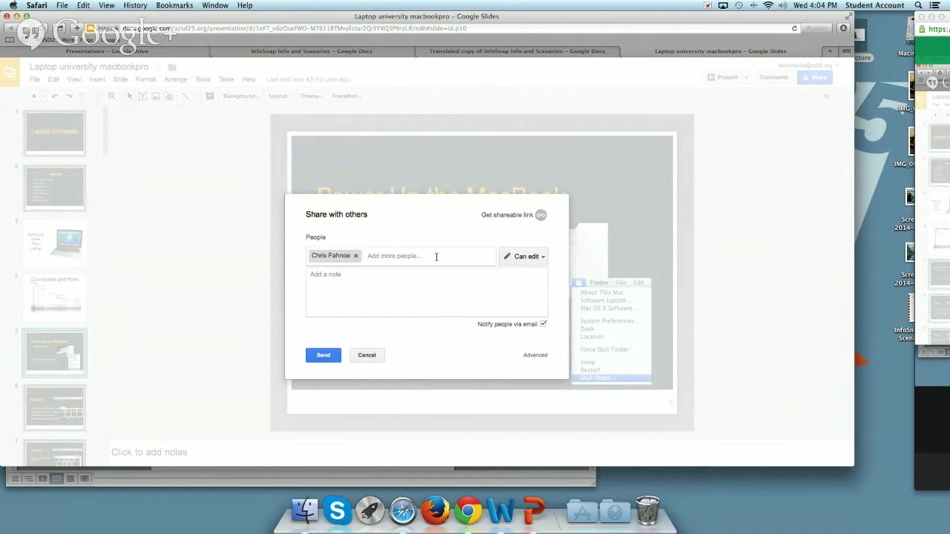
# Step: Set the invited collaborator's permission to Can comment, and change it to Can view
pyautogui.click(535, 259)
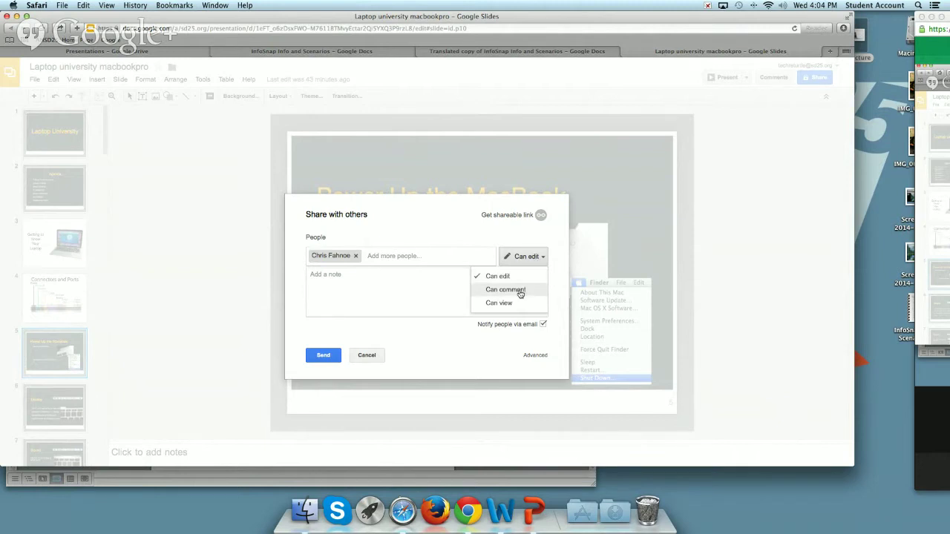
pyautogui.click(492, 291)
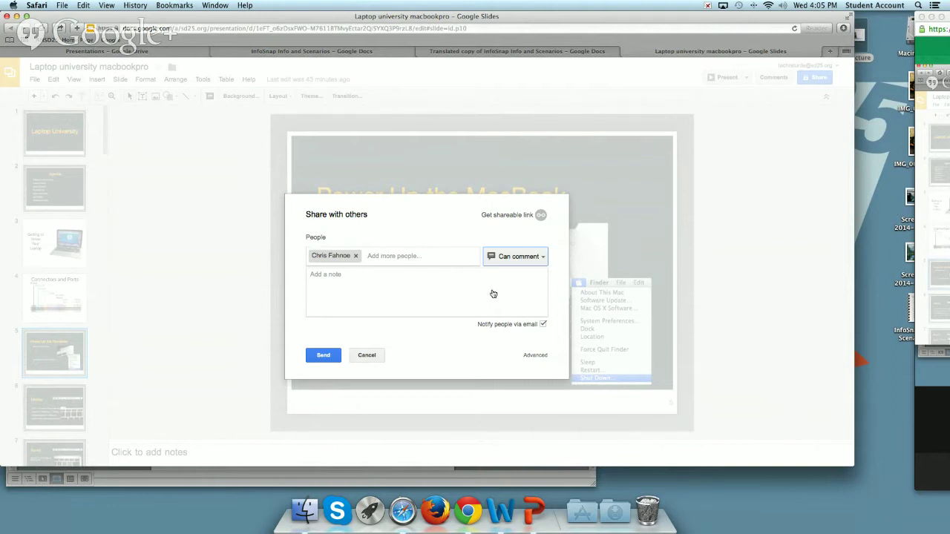
pyautogui.click(513, 255)
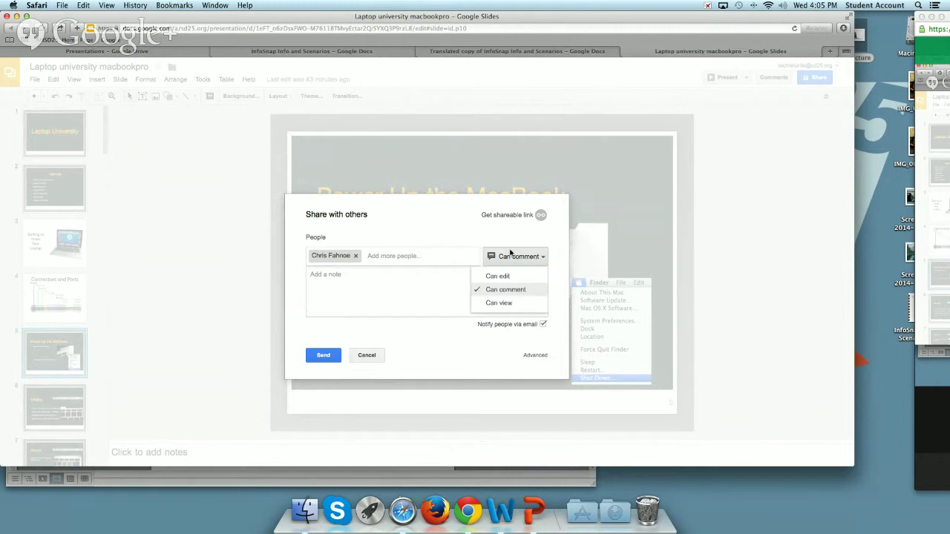
pyautogui.click(499, 304)
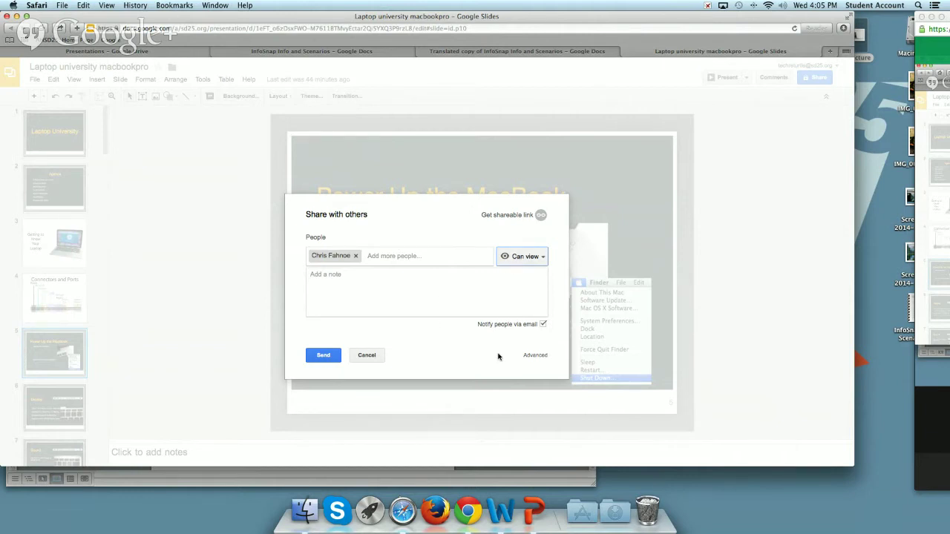
# Step: Open the advanced sharing settings and select the presentation's entire share link
pyautogui.click(535, 355)
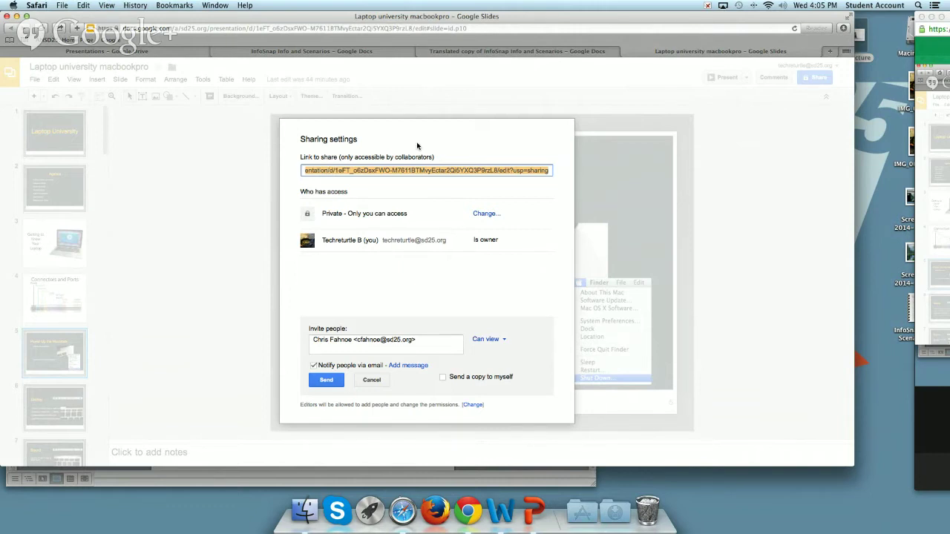
pyautogui.click(302, 172)
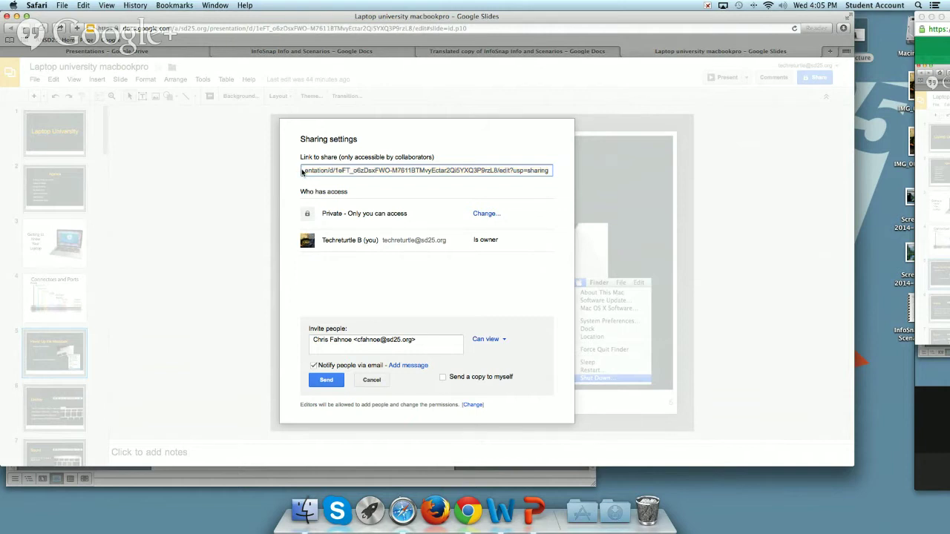
pyautogui.moveTo(304, 172); pyautogui.dragTo(591, 165)
pyautogui.click(552, 174)
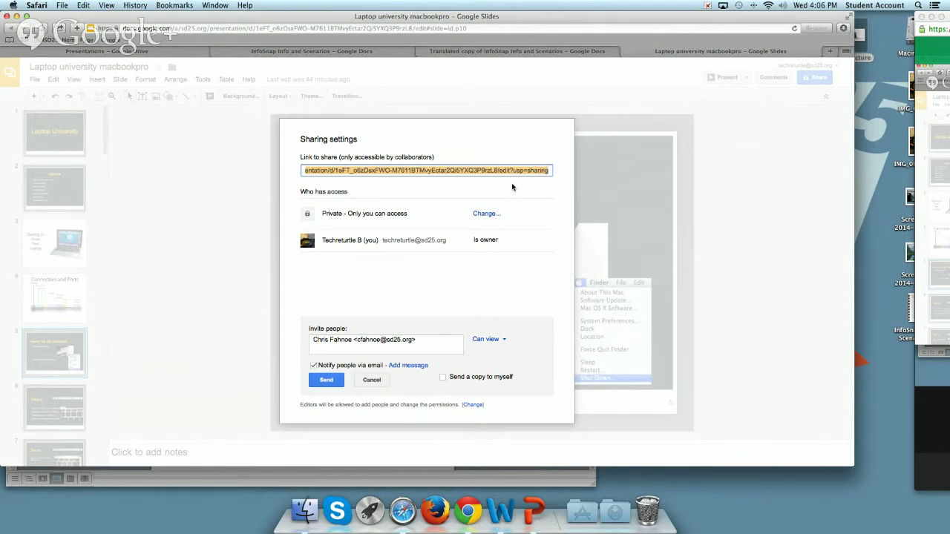
# Step: Try the link sharing options Anyone with the link and People at Arlington Heights School District 25 with the link, and cancel the change
pyautogui.click(485, 214)
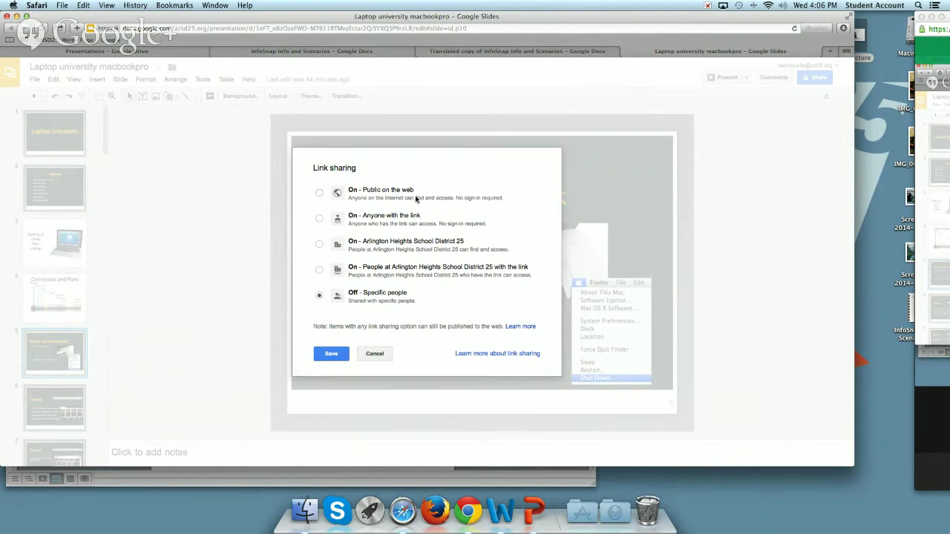
pyautogui.click(319, 219)
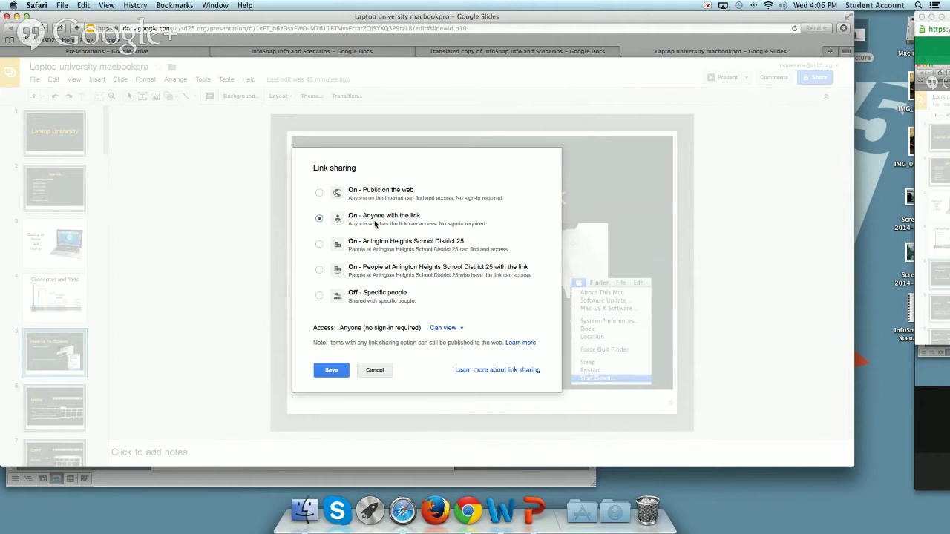
pyautogui.click(319, 269)
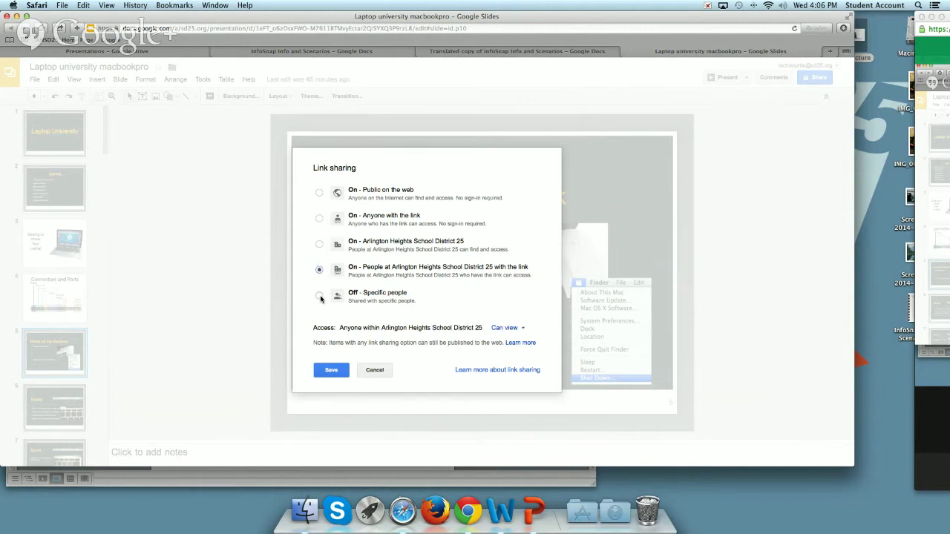
pyautogui.click(374, 371)
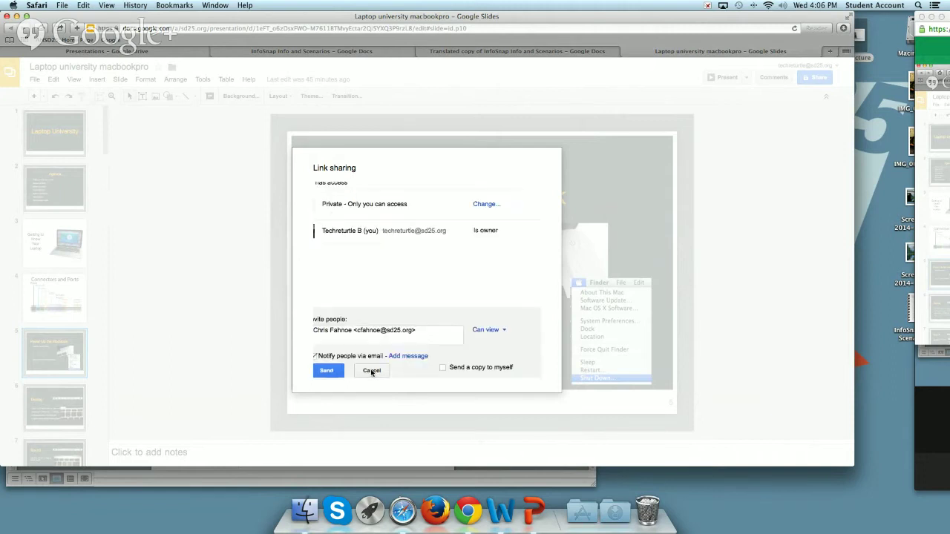
pyautogui.click(382, 288)
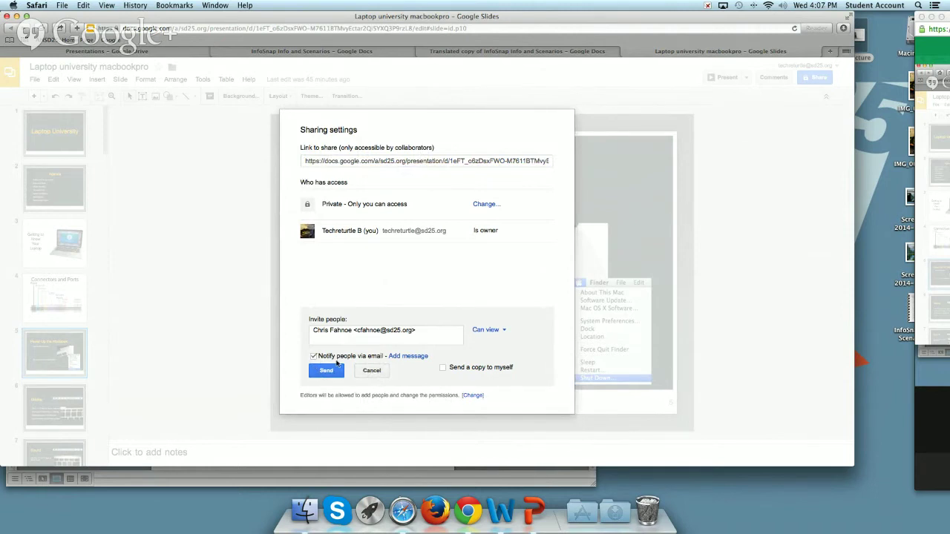
# Step: Turn off email notification, share the presentation with the collaborator without sending an invitation, and close the sharing settings
pyautogui.click(313, 356)
pyautogui.click(332, 375)
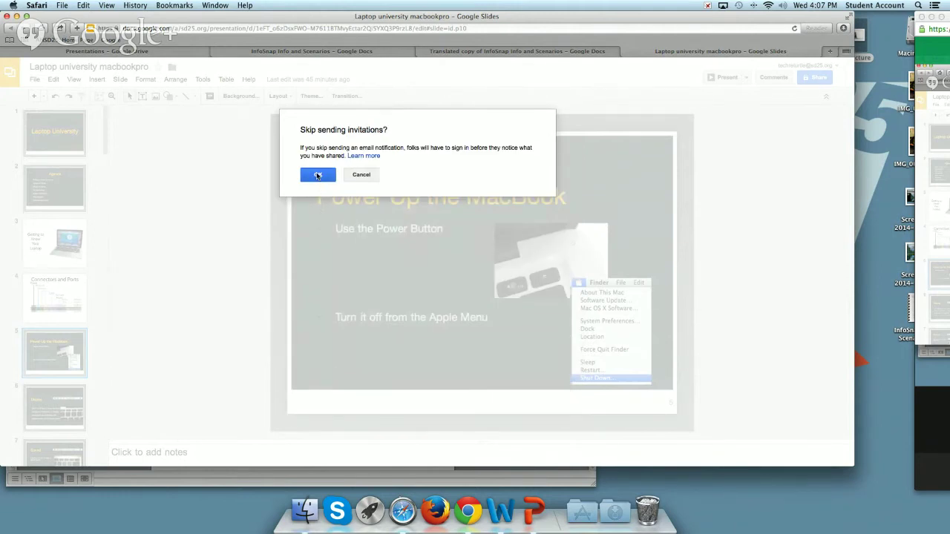
pyautogui.click(318, 175)
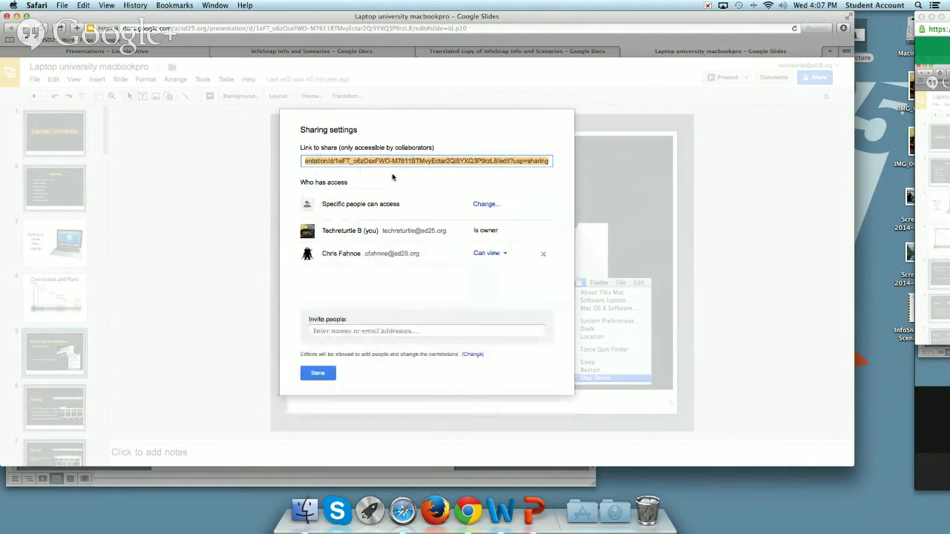
pyautogui.click(319, 374)
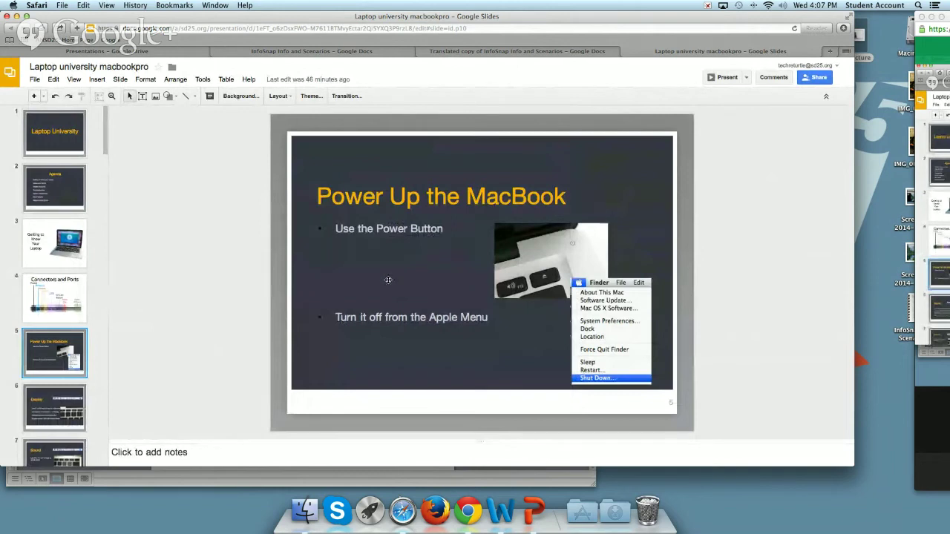
# Step: Browse the slide thumbnails and display the Laptop University title slide and the Agenda slide
pyautogui.moveTo(102, 140); pyautogui.dragTo(102, 187)
pyautogui.scroll(10, 102, 185)
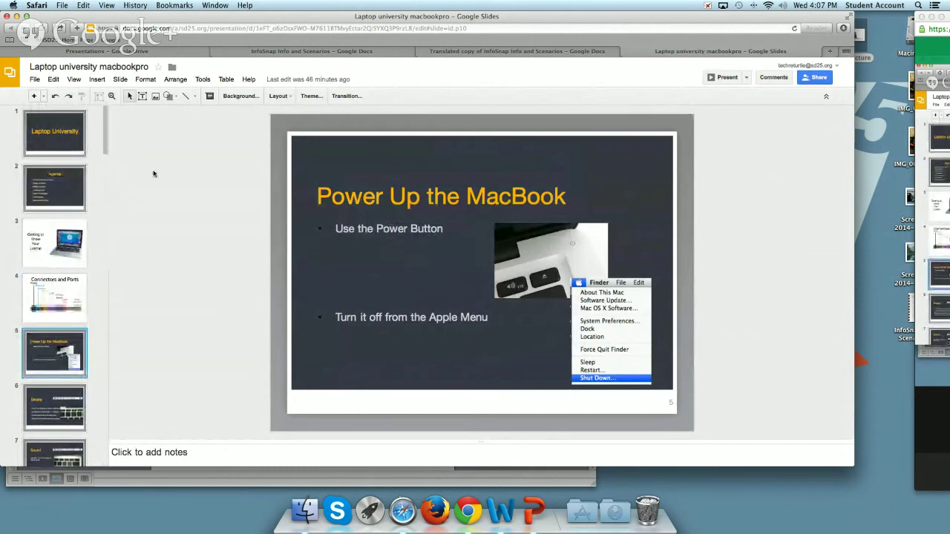
pyautogui.click(74, 133)
pyautogui.click(64, 207)
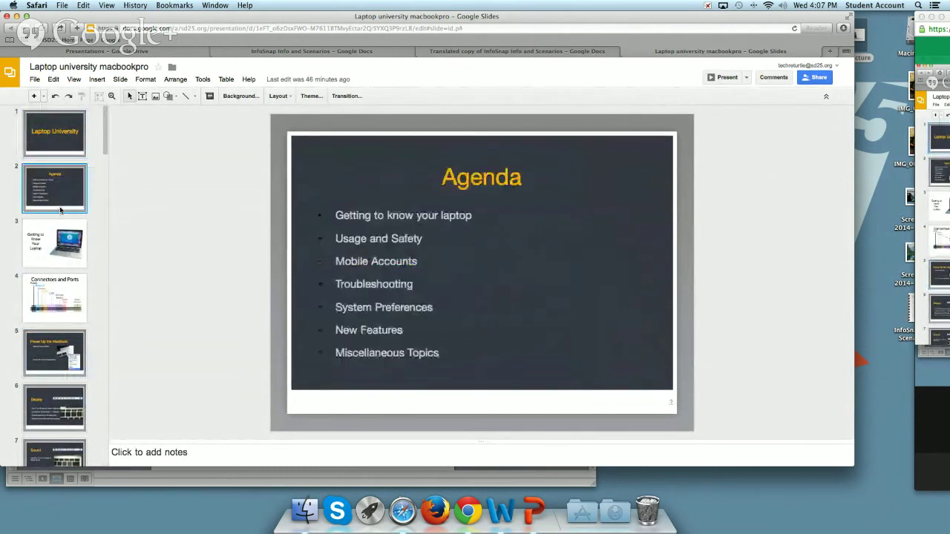